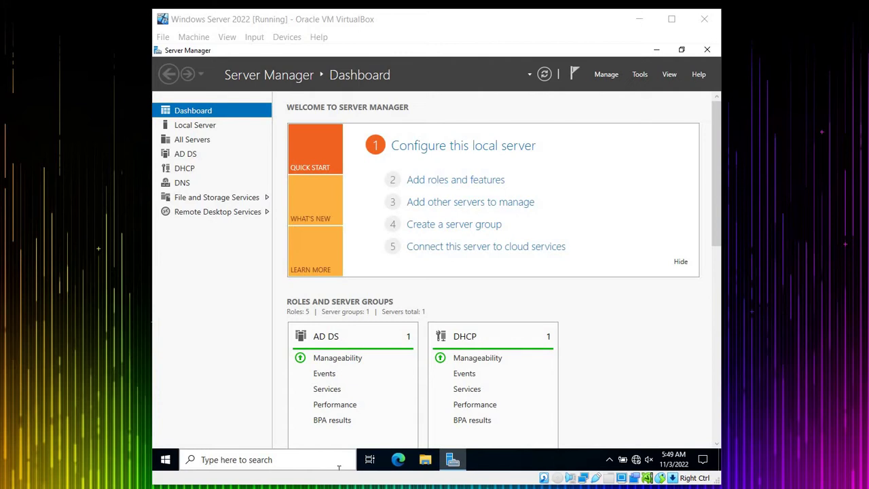
# Close Server Manager and delete the Hello file from the desktop.
pyautogui.click(708, 50)
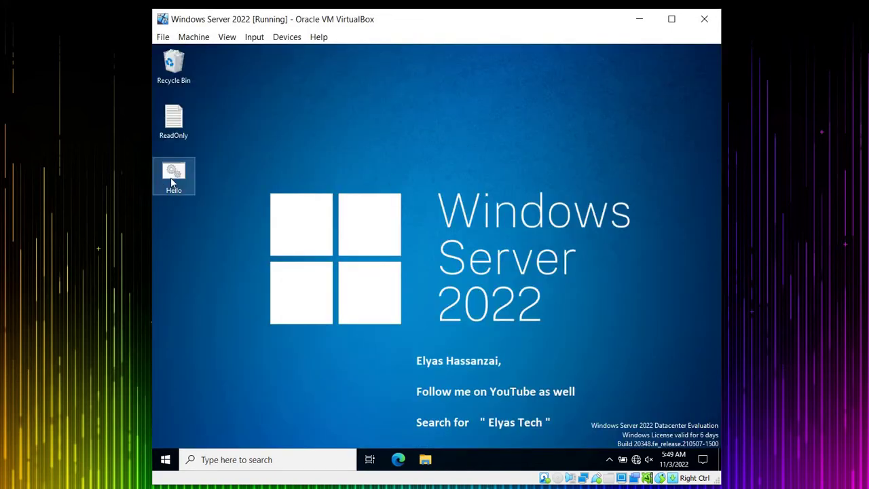
pyautogui.rightClick(173, 180)
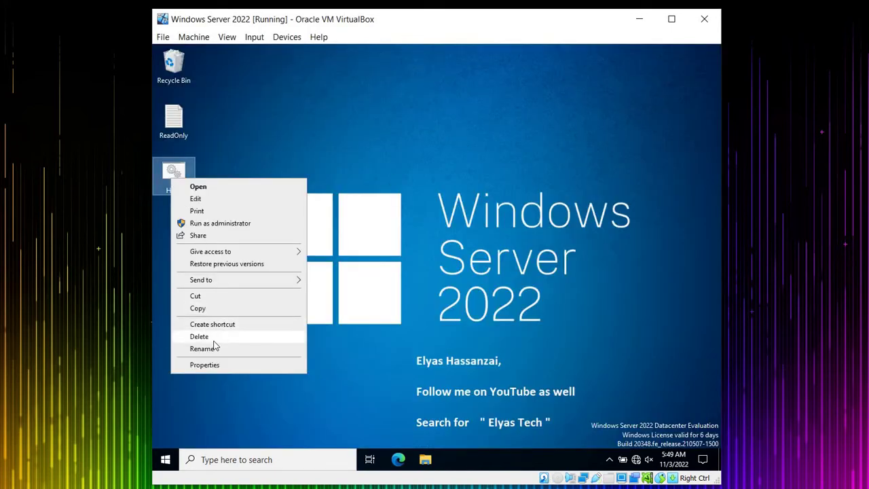
pyautogui.click(214, 346)
pyautogui.rightClick(268, 206)
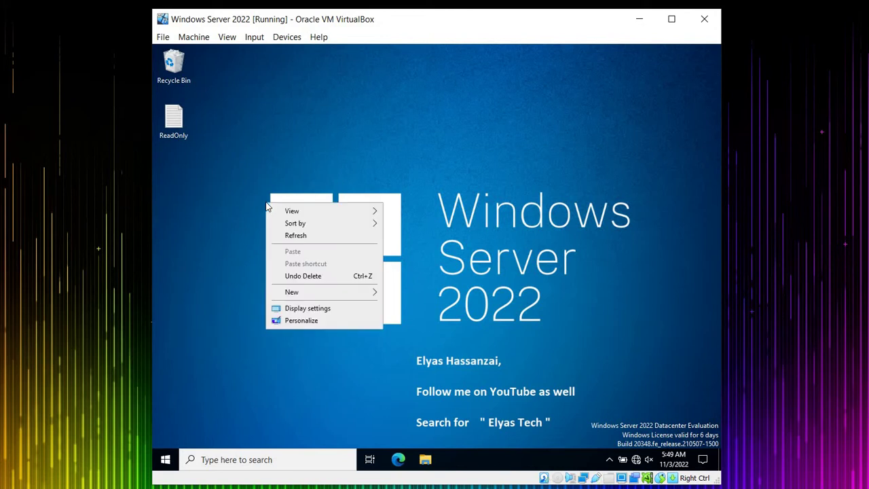
pyautogui.click(293, 236)
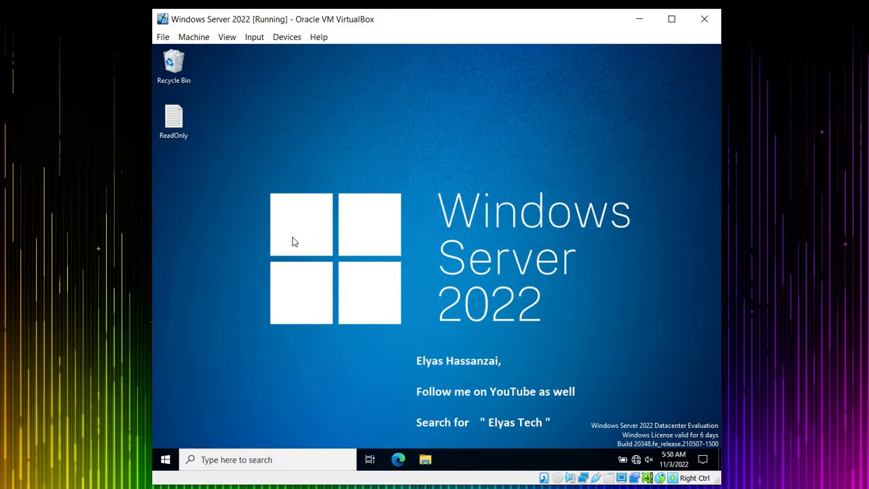
# Create a text document named "Shutdown System 101" on the desktop and open it for editing.
pyautogui.rightClick(360, 113)
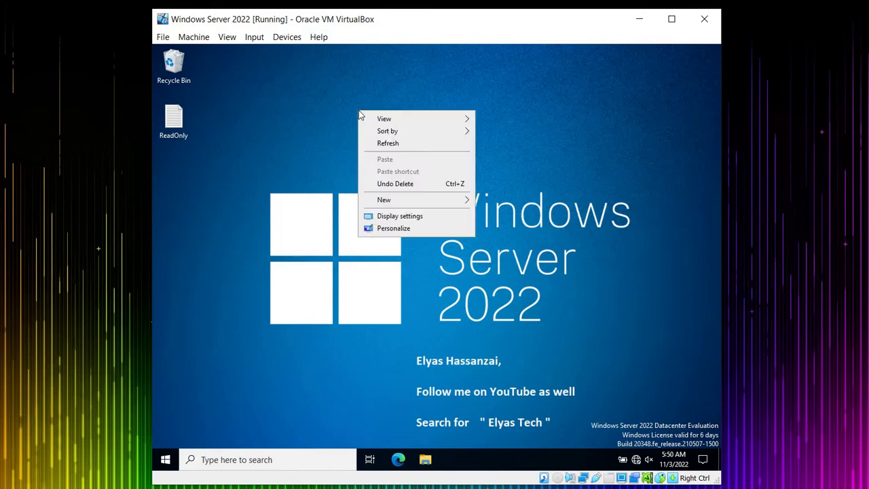
pyautogui.moveTo(419, 202)
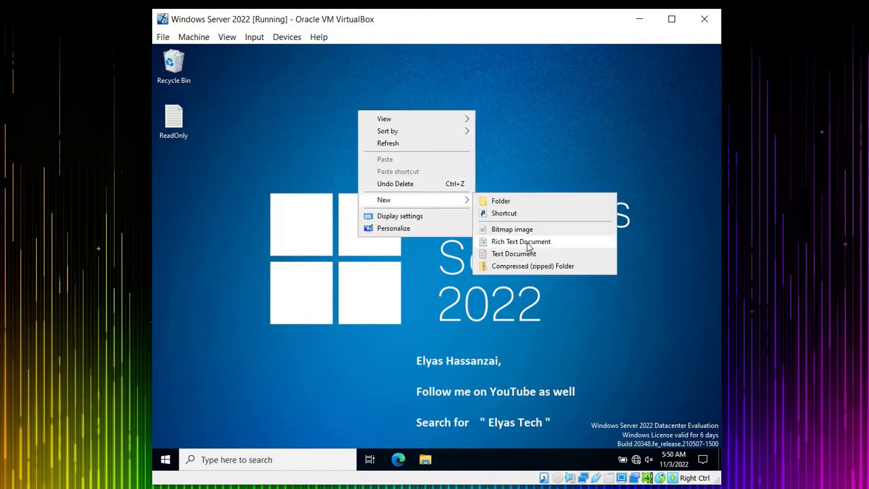
pyautogui.click(521, 254)
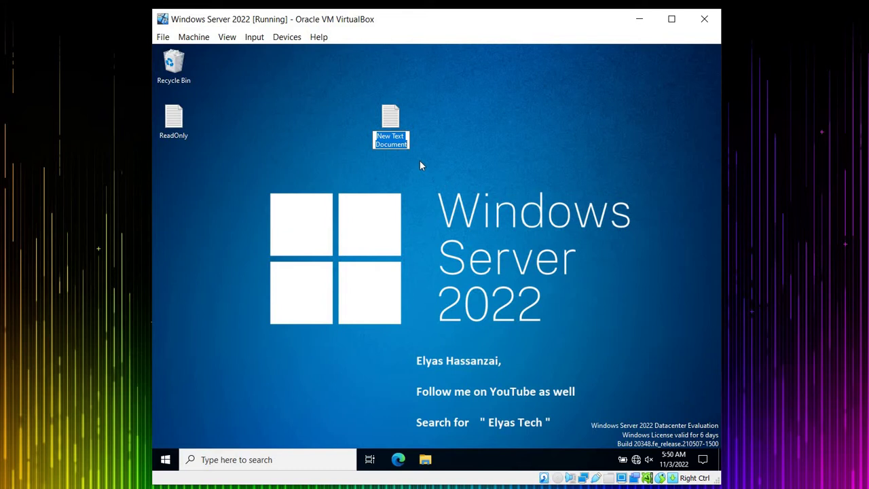
pyautogui.write('S')
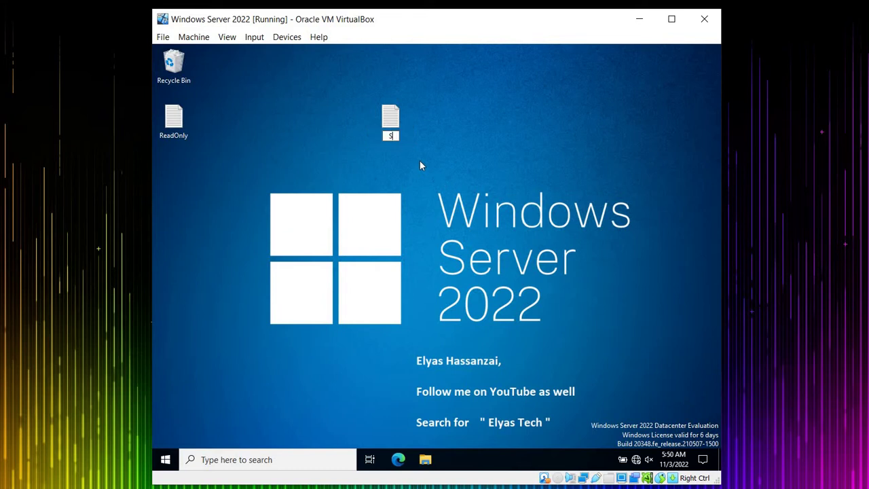
pyautogui.write('hutdown Syste')
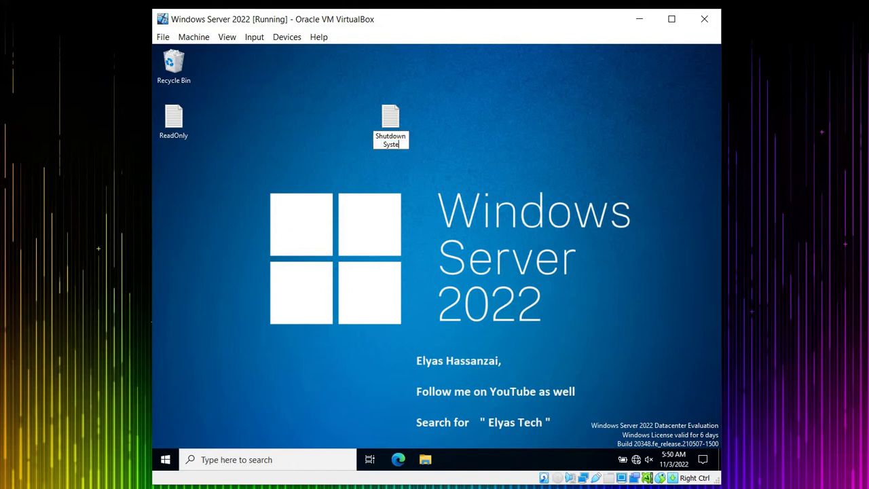
pyautogui.write('m 101')
pyautogui.press('Return')
pyautogui.click(420, 160)
pyautogui.doubleClick(390, 121)
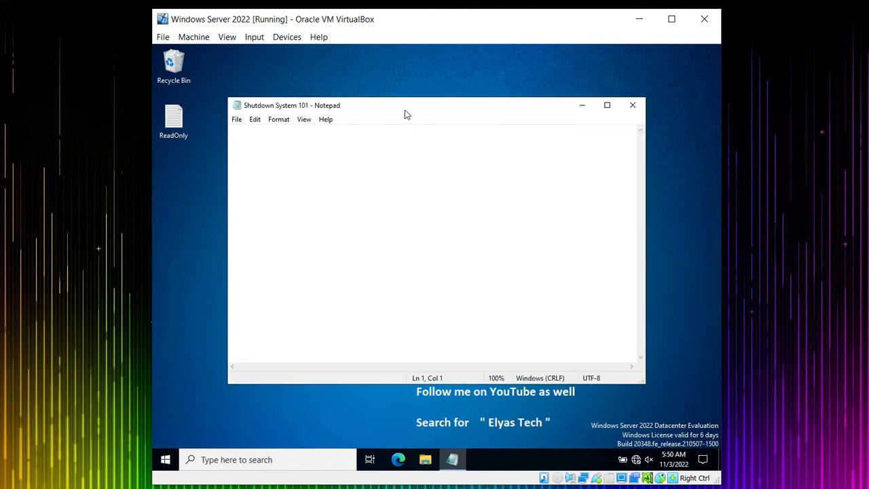
pyautogui.moveTo(408, 105); pyautogui.dragTo(463, 85)
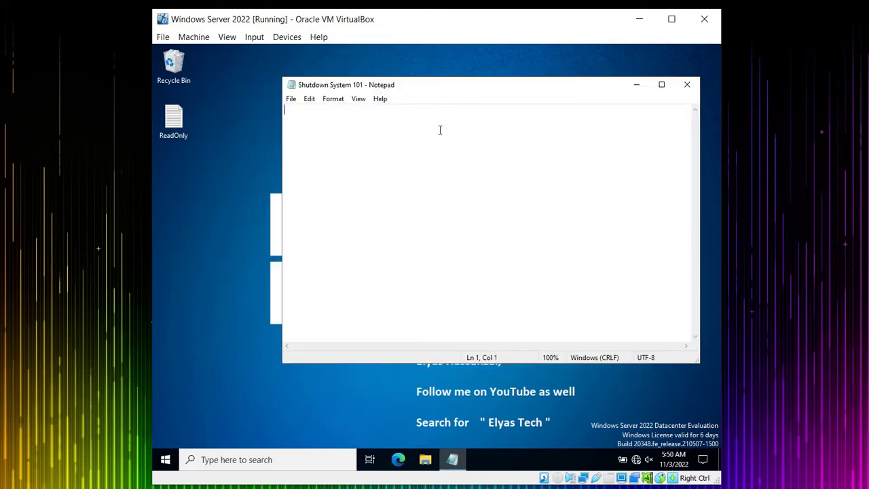
# Write the headings "Shutdown OS" and "Hold OS" in the note, starting on the third line, with two blank lines between them.
pyautogui.press('Return')
pyautogui.press('Return')
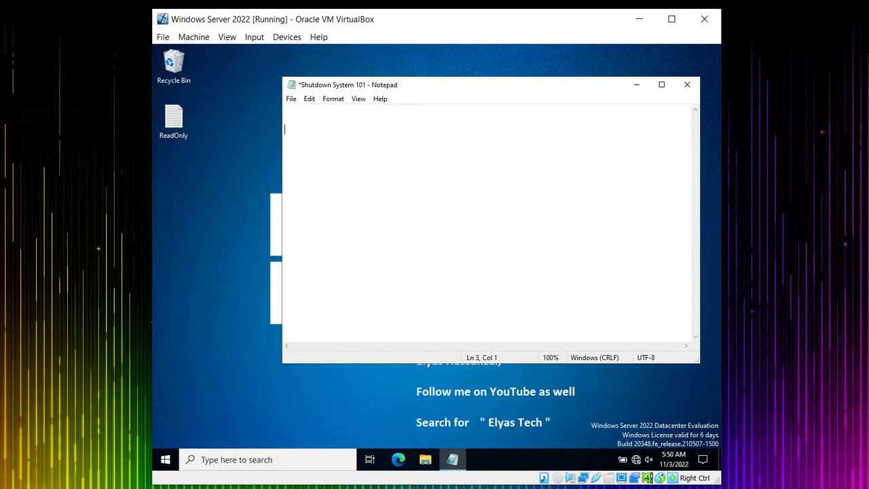
pyautogui.write('Shutd')
pyautogui.press('BackSpace')
pyautogui.press('BackSpace')
pyautogui.write('tdown OS')
pyautogui.press('Return')
pyautogui.write('Hold OS')
pyautogui.press('Up')
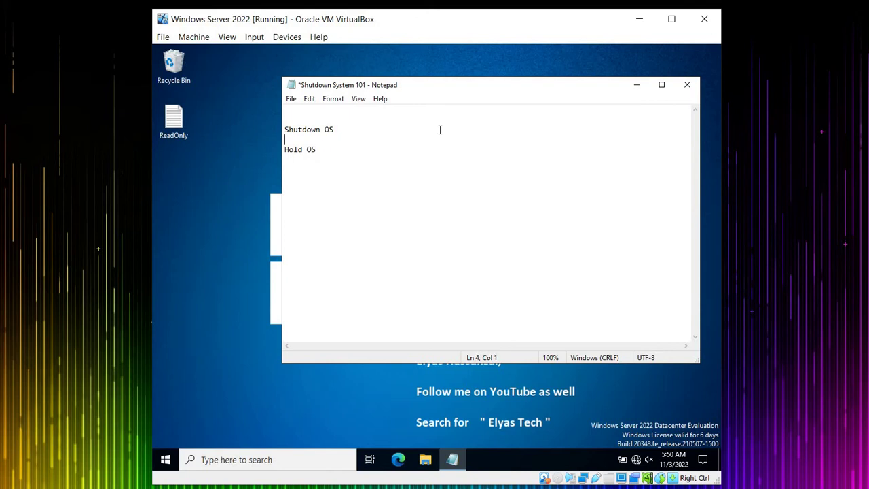
pyautogui.press('Return')
pyautogui.click(377, 125)
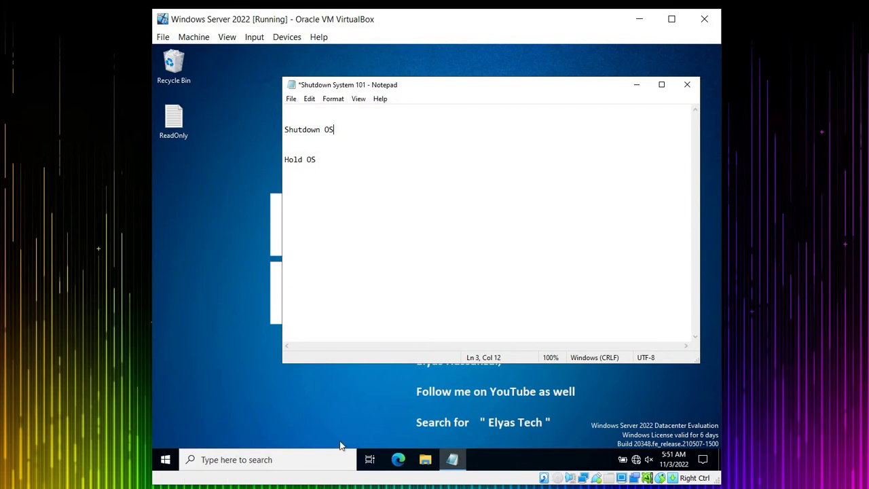
pyautogui.click(166, 460)
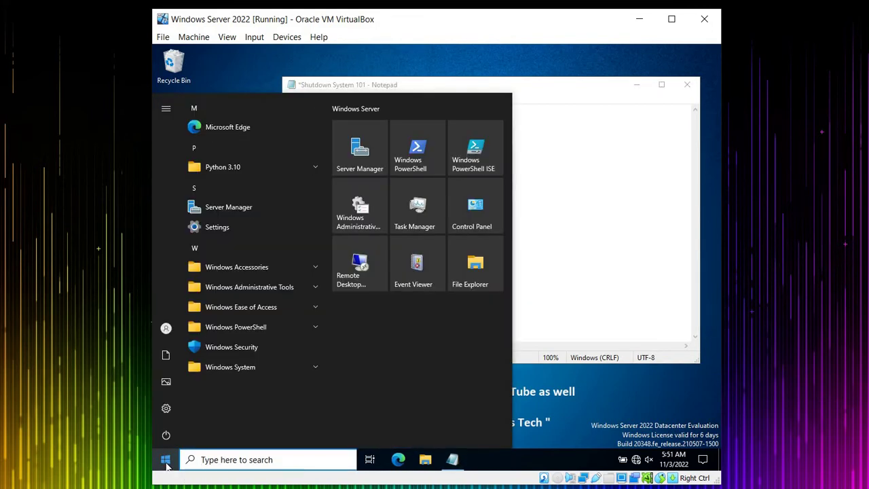
pyautogui.click(647, 376)
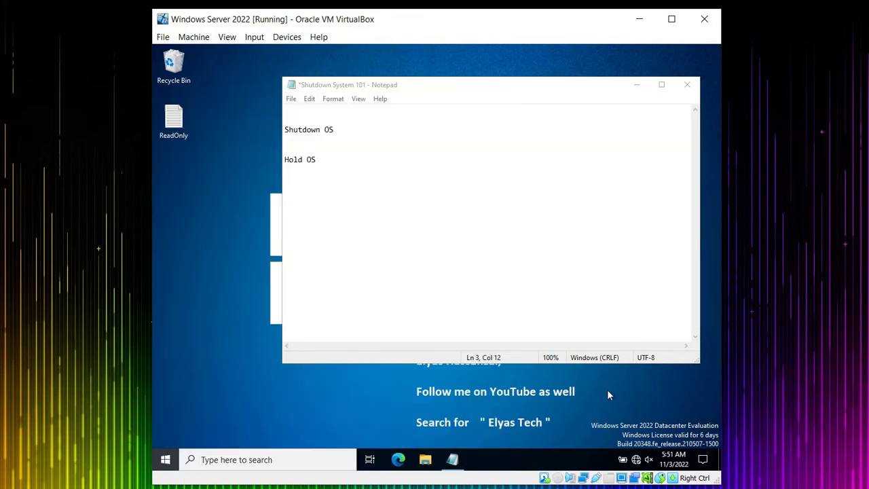
pyautogui.click(166, 460)
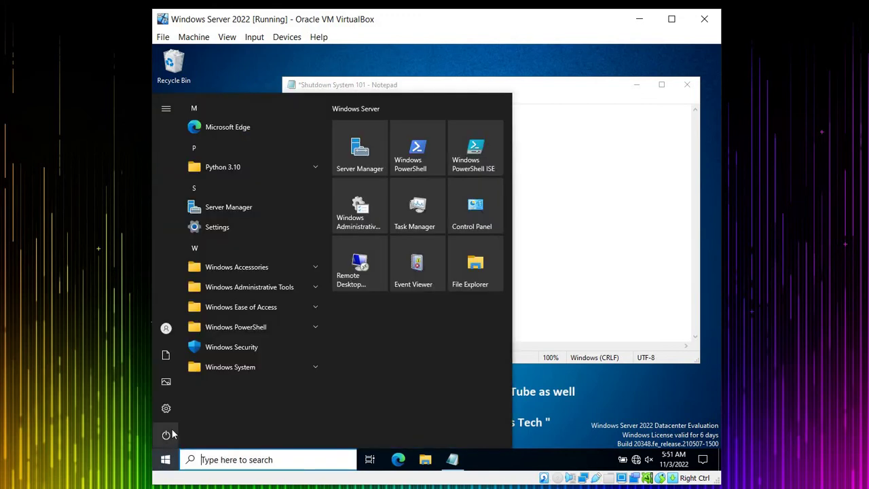
pyautogui.click(581, 398)
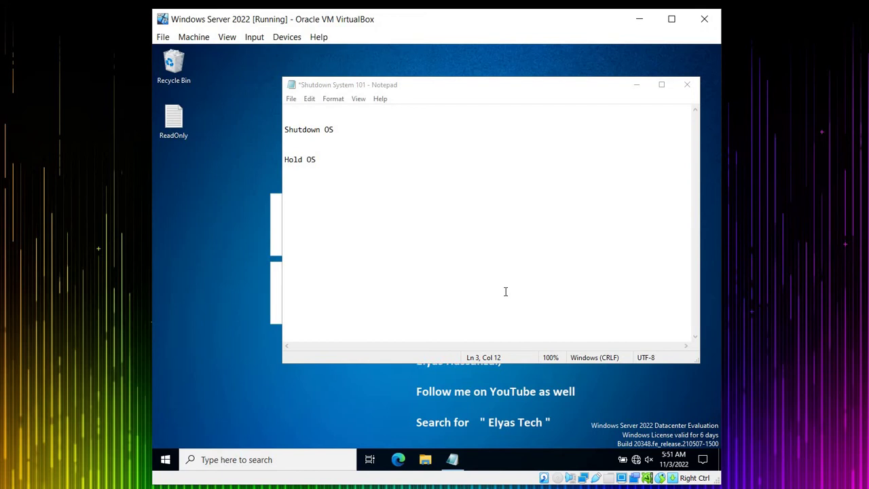
# Open the Run dialog and choose the earlier command "shutdown /s /t 60 /f" without executing it.
pyautogui.press('super')
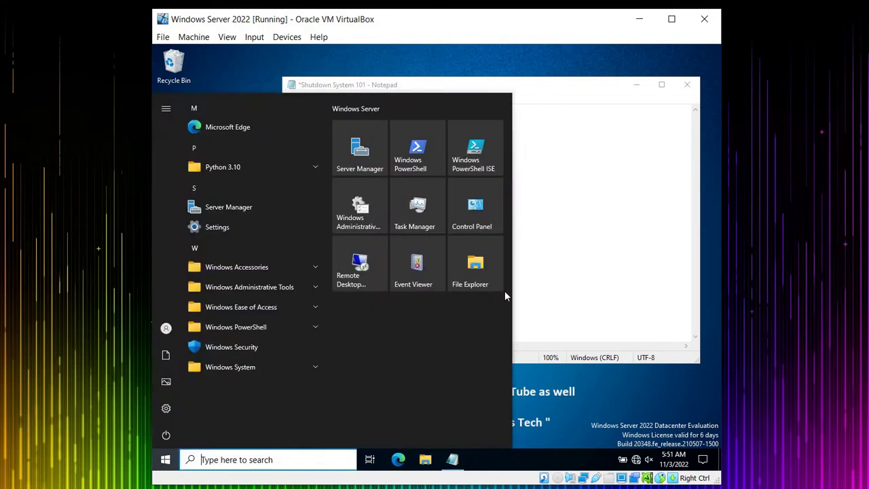
pyautogui.write('run')
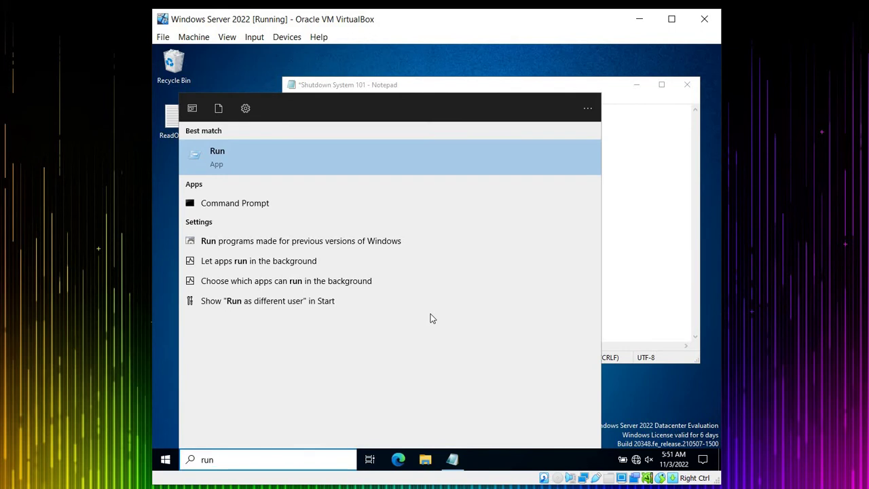
pyautogui.press('Return')
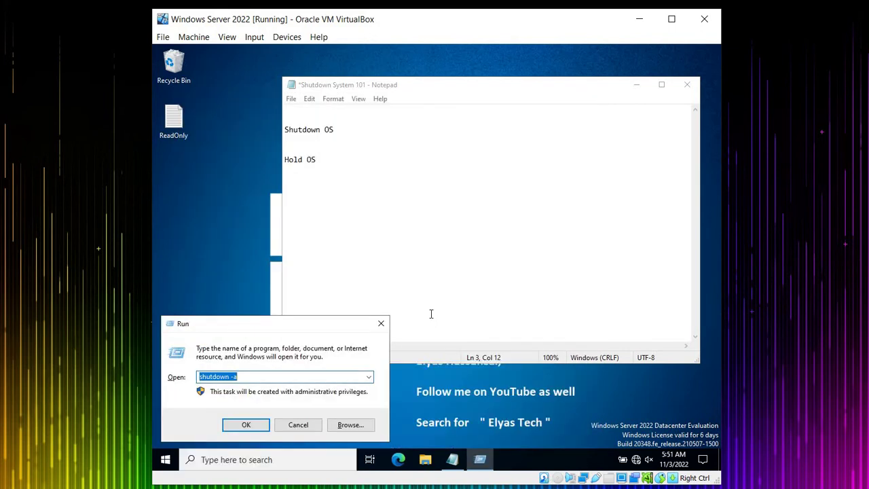
pyautogui.press('End')
pyautogui.press('BackSpace')
pyautogui.press('BackSpace')
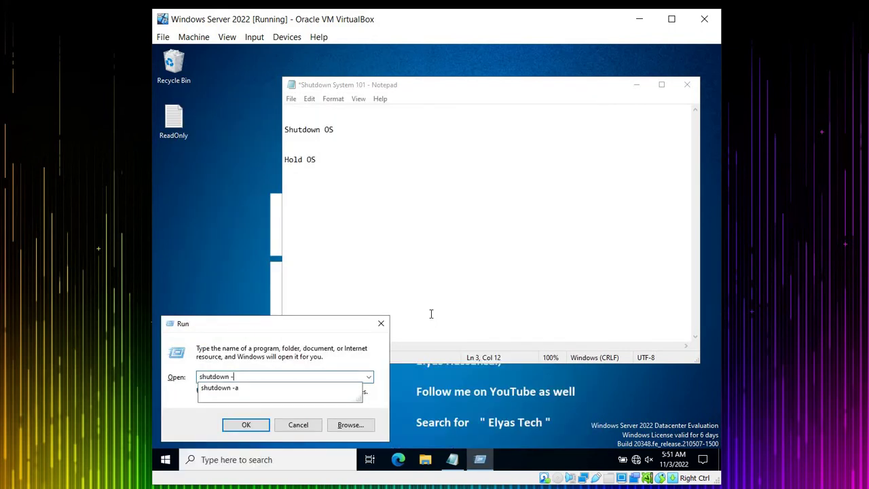
pyautogui.press('Down')
pyautogui.press('Down')
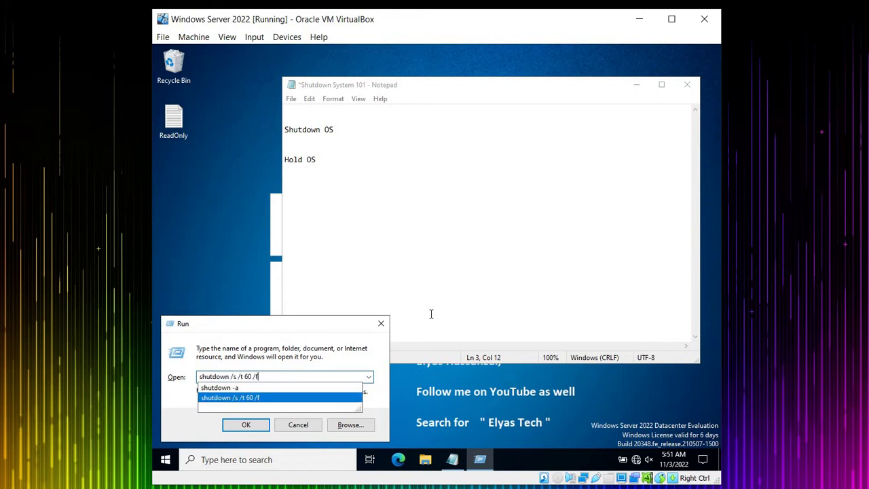
pyautogui.press('Escape')
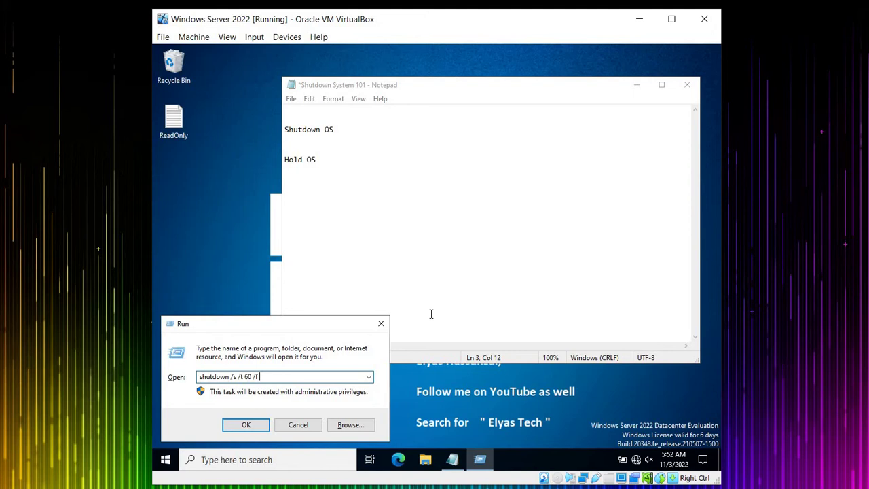
# Copy the command "shutdown /s /t 60 /f" from the Run dialog to the line below the Shutdown OS heading.
pyautogui.moveTo(266, 377); pyautogui.dragTo(193, 378)
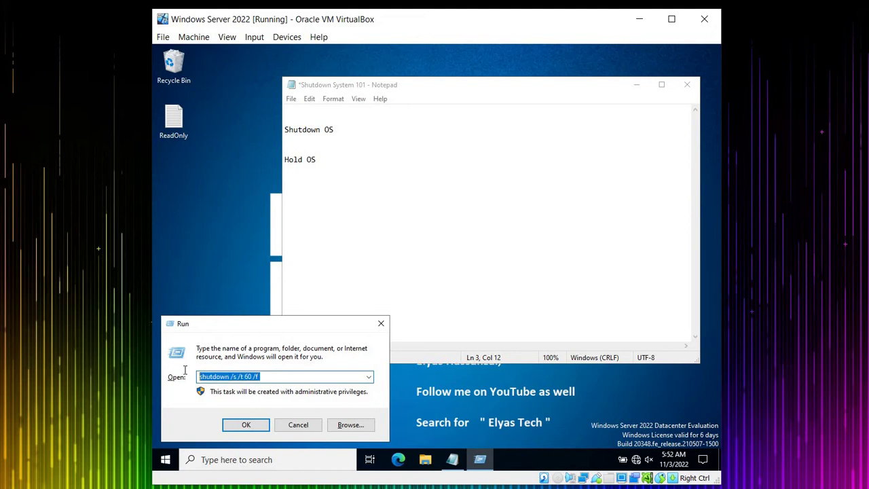
pyautogui.rightClick(216, 377)
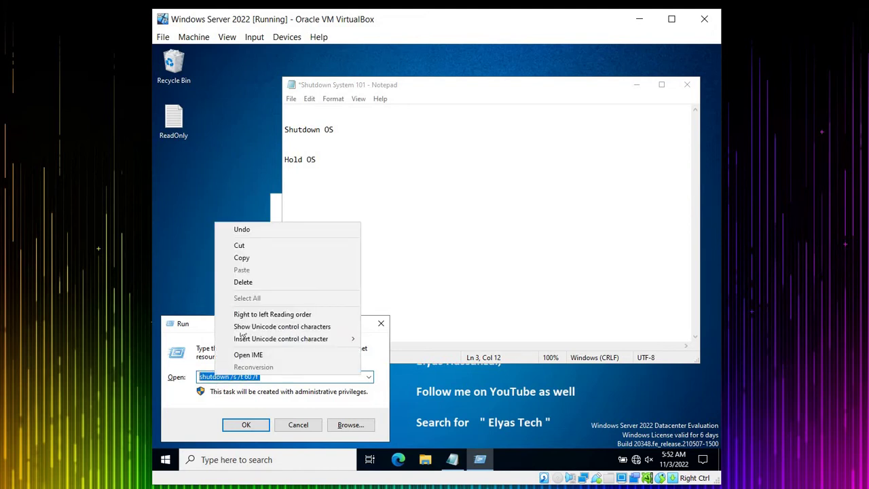
pyautogui.click(261, 258)
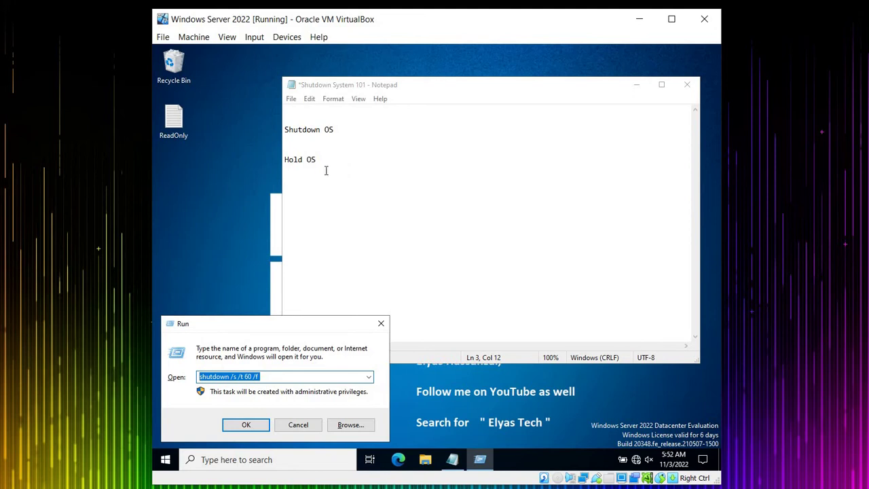
pyautogui.click(324, 139)
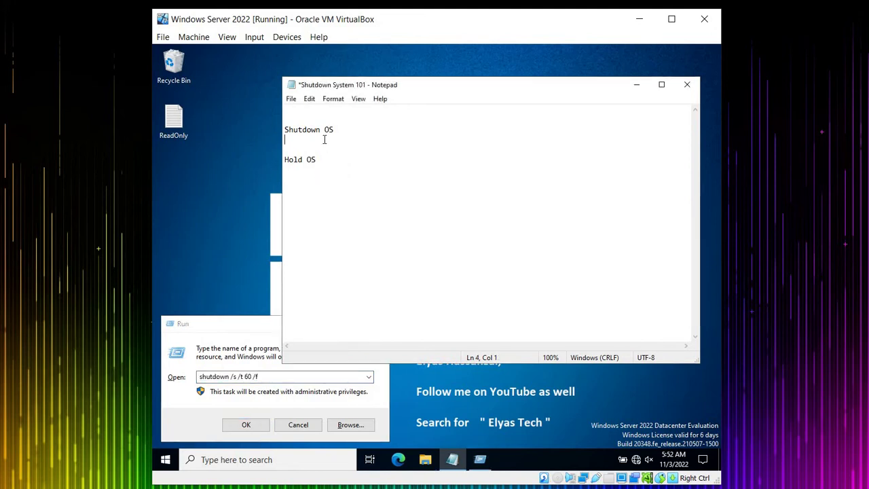
pyautogui.hotkey('ctrl', 'v')
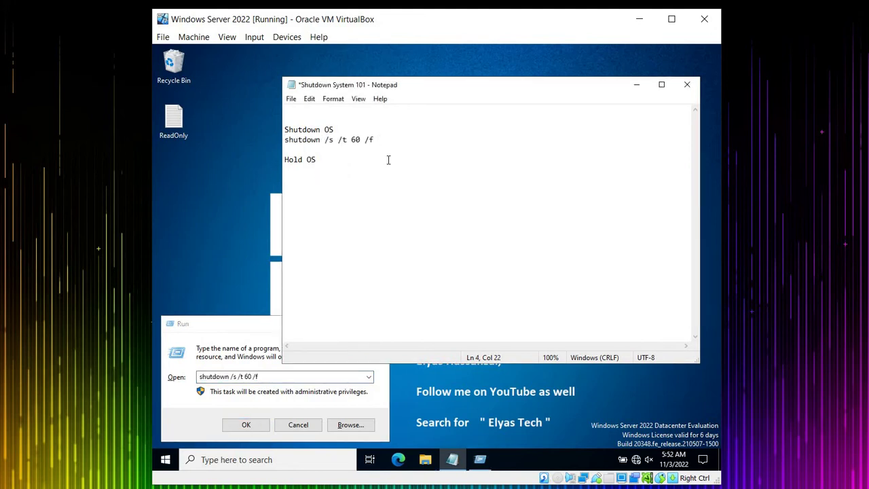
# Add the command "Shutdown -a" on the line below the Hold OS heading in the note.
pyautogui.press('Return')
pyautogui.press('Return')
pyautogui.write('Hold OS')
pyautogui.press('Return')
pyautogui.write('Shutdown -a')
pyautogui.press('Return')
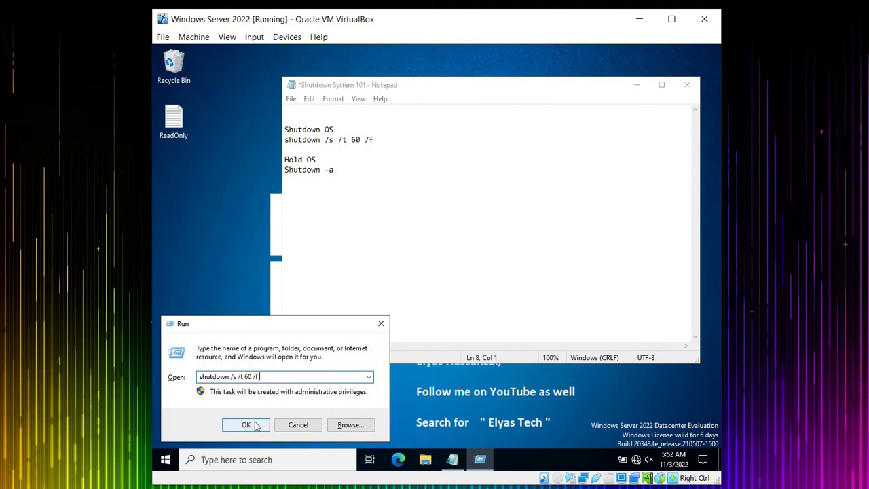
# Copy the shutdown command from the Run dialog, then replace it with cmd to open a Command Prompt.
pyautogui.click(253, 377)
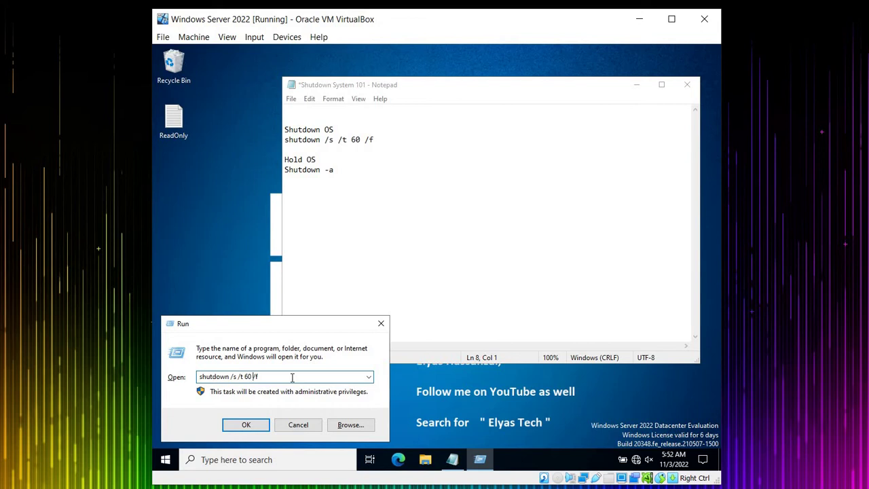
pyautogui.moveTo(263, 377); pyautogui.dragTo(194, 373)
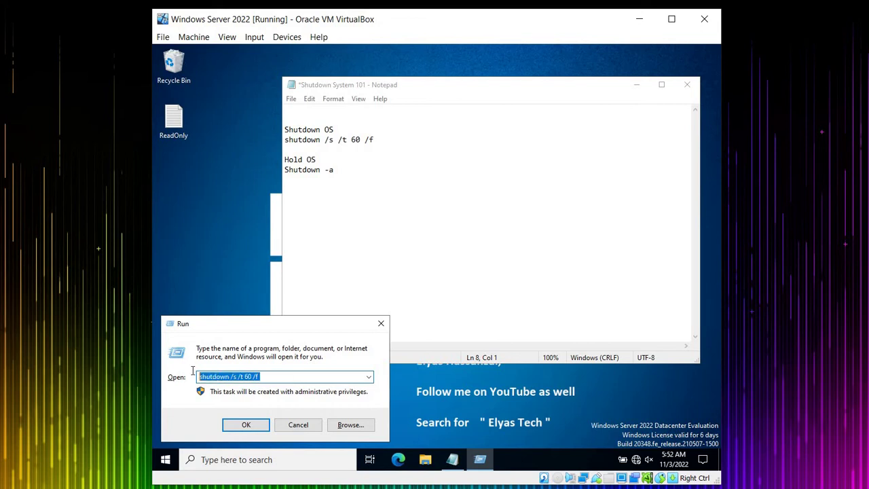
pyautogui.rightClick(213, 376)
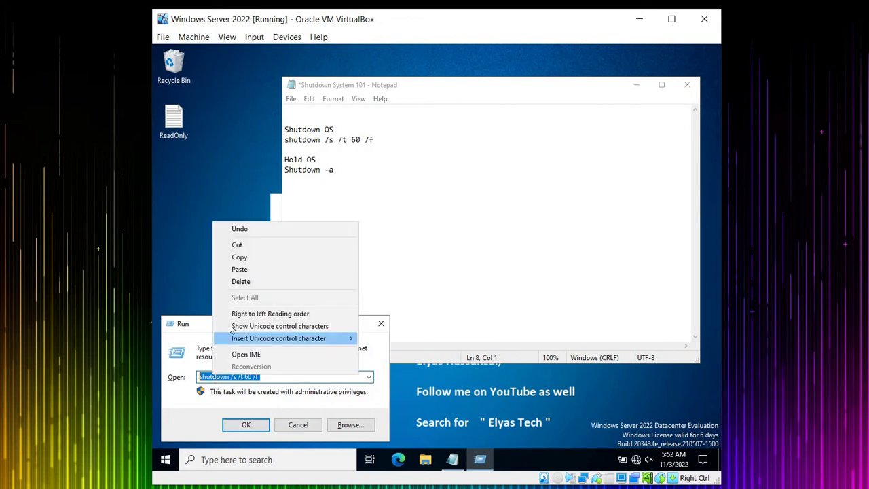
pyautogui.click(253, 258)
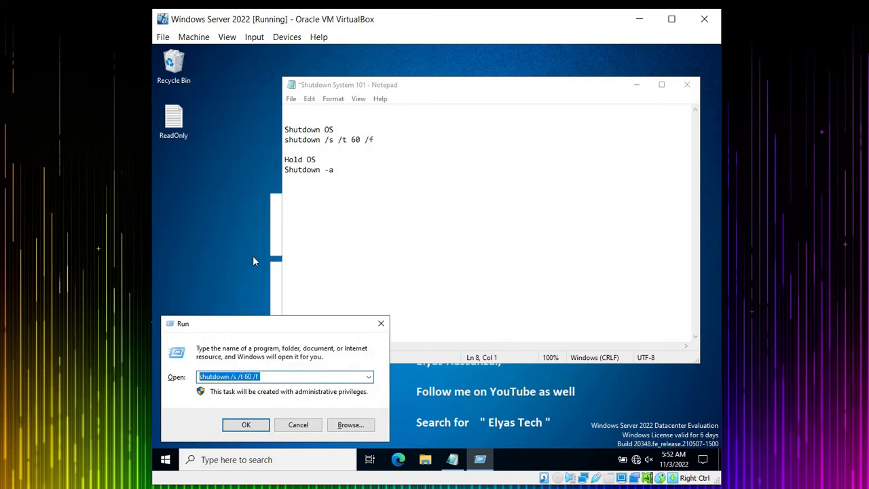
pyautogui.write('cmd')
pyautogui.press('Return')
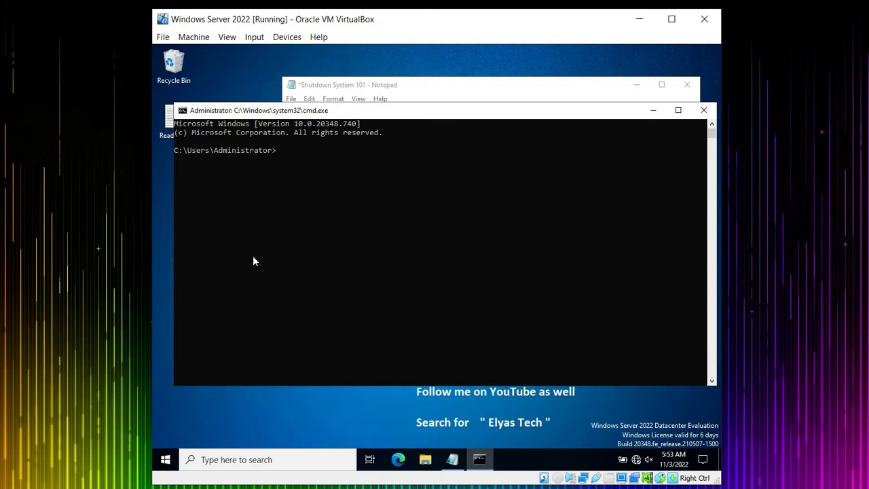
# Paste the copied shutdown command into the Command Prompt without executing it, and open Windows PowerShell.
pyautogui.hotkey('ctrl', 'v')
pyautogui.click(166, 461)
pyautogui.write('pow')
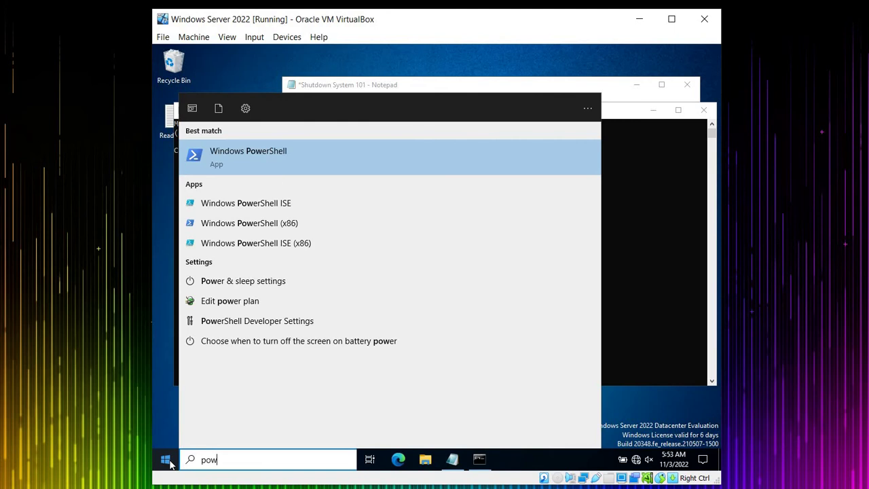
pyautogui.press('Return')
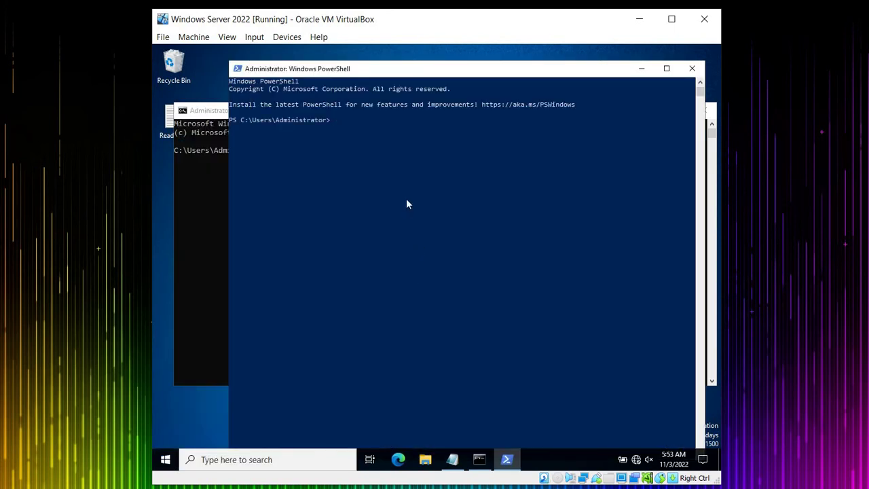
# Run "shutdown /s /t 60 /f" in PowerShell and dismiss the sign-out notice.
pyautogui.write('shutdown /s /t 60 /f')
pyautogui.press('Return')
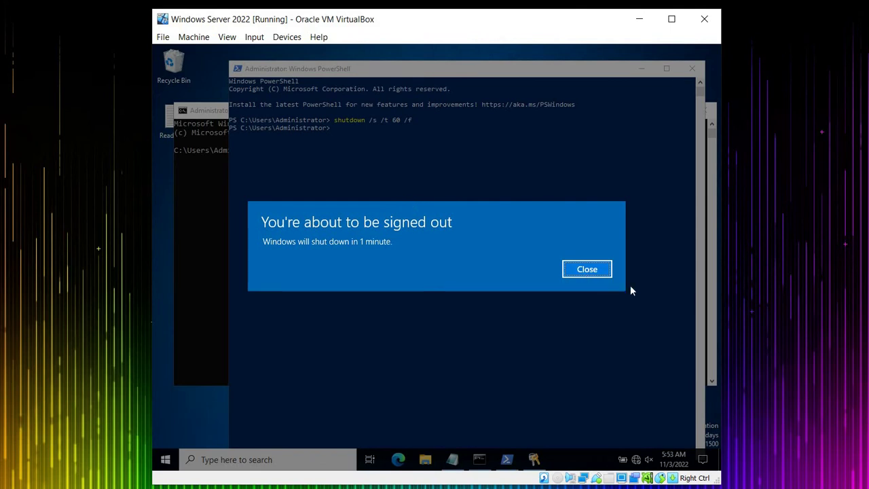
pyautogui.click(588, 270)
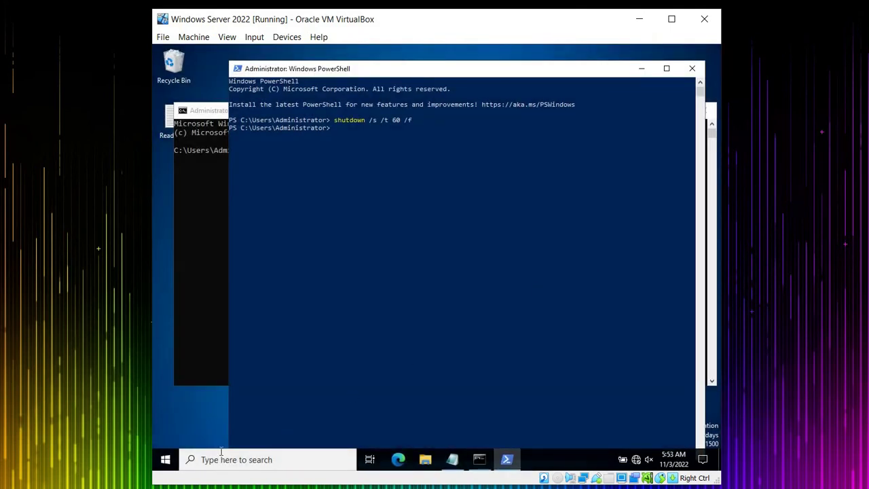
# Abort the pending shutdown by running the earlier command "shutdown -a" from the Run dialog.
pyautogui.click(165, 462)
pyautogui.write('run')
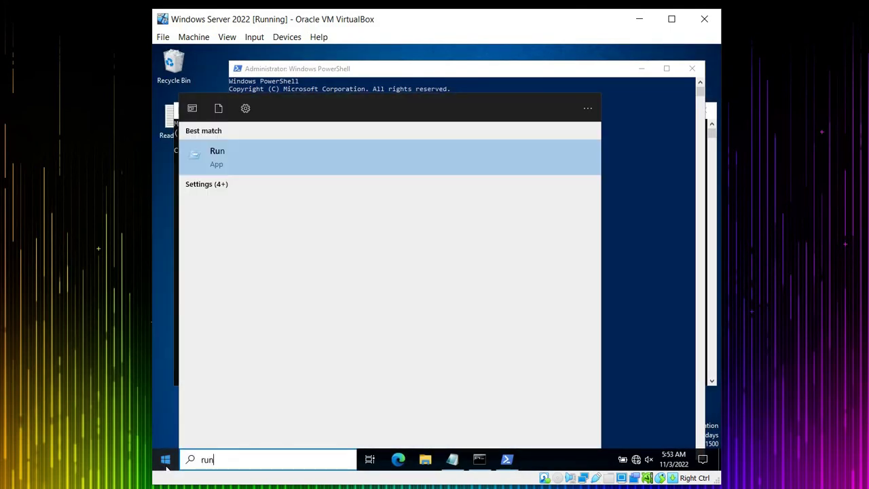
pyautogui.press('Return')
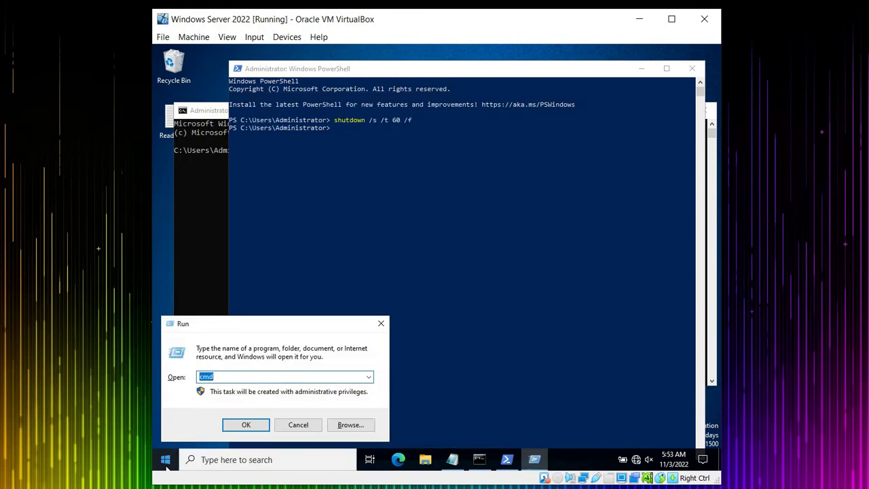
pyautogui.write('sh')
pyautogui.press('Down')
pyautogui.press('Return')
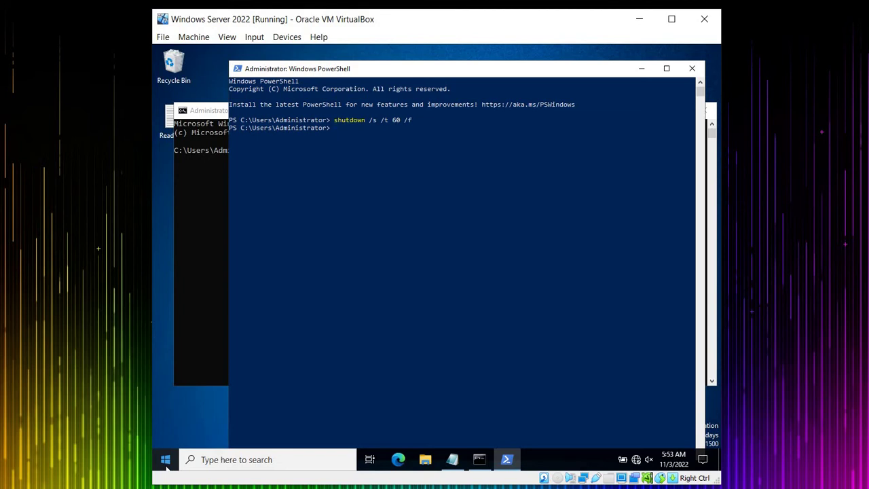
# Reopen the Run dialog and execute the retained command "shutdown -a" once more.
pyautogui.click(166, 462)
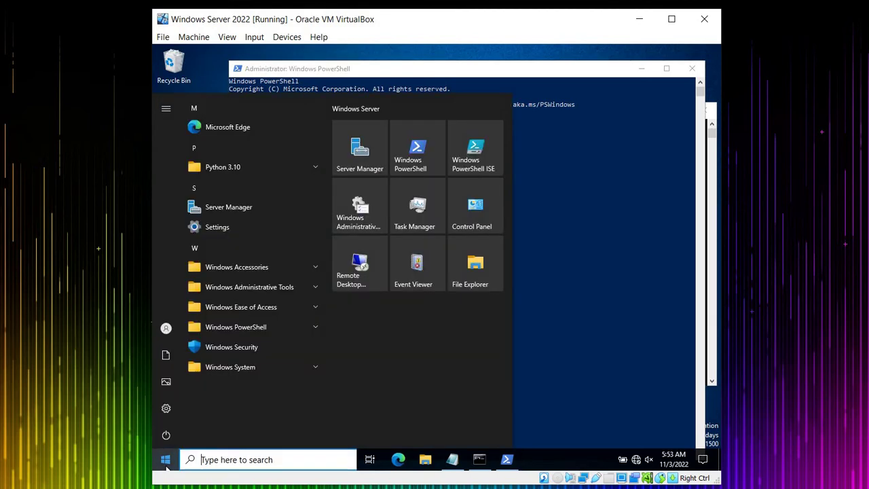
pyautogui.write('ru')
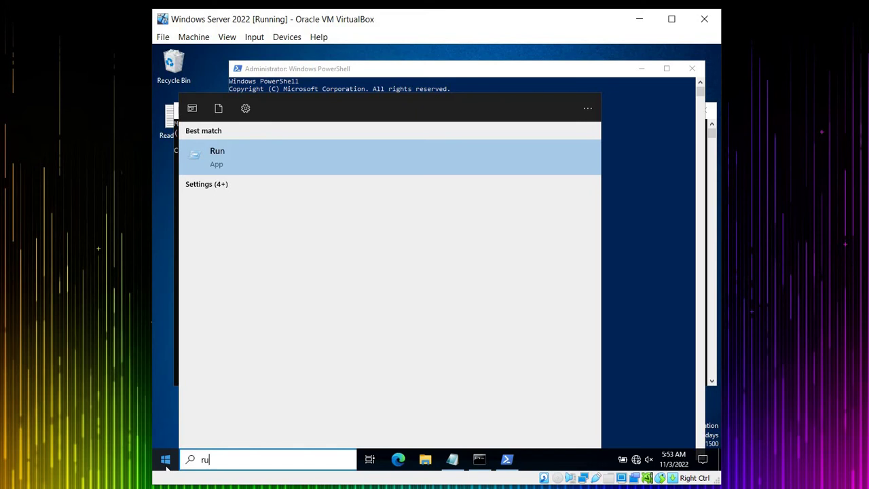
pyautogui.write('n')
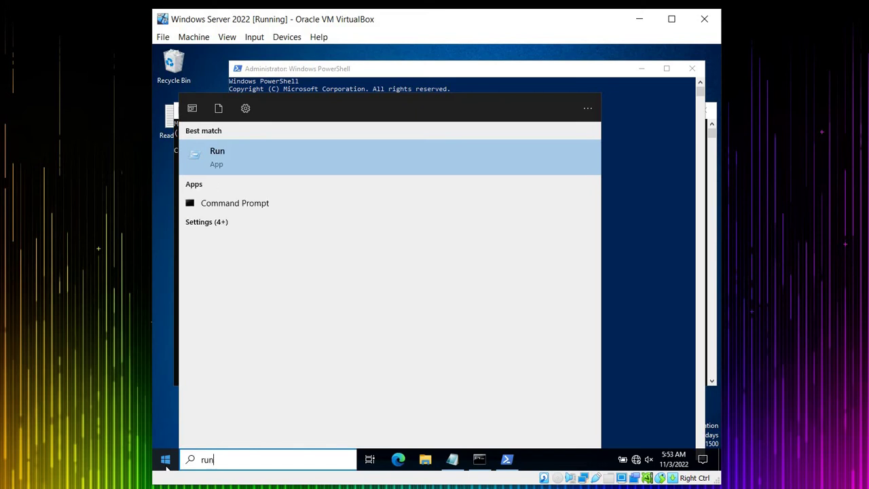
pyautogui.press('Return')
pyautogui.press('End')
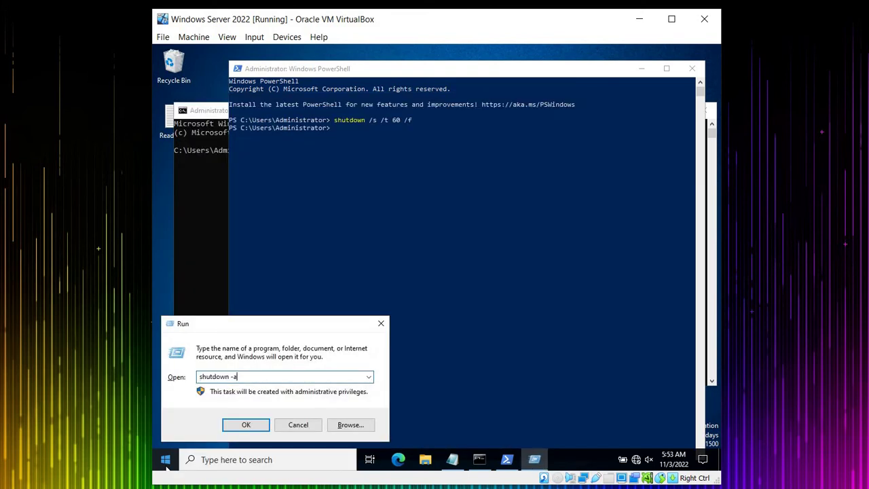
pyautogui.press('Return')
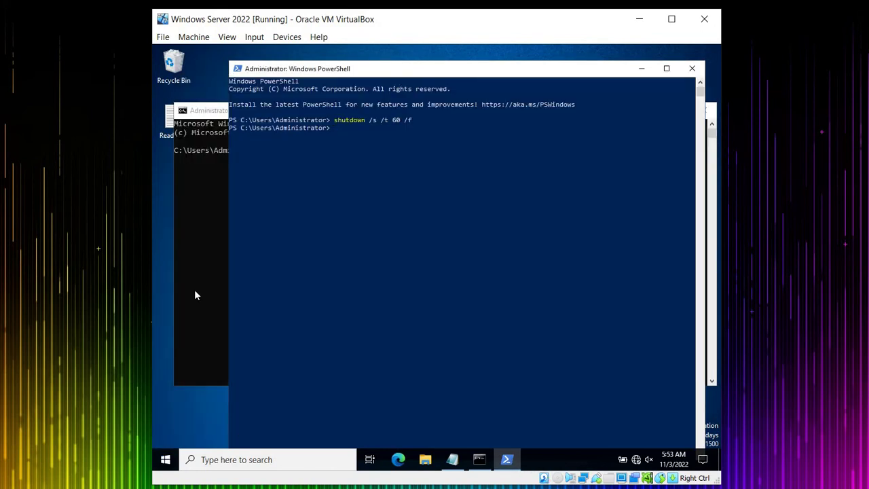
# Close the Command Prompt with its unexecuted command and the PowerShell window.
pyautogui.click(207, 264)
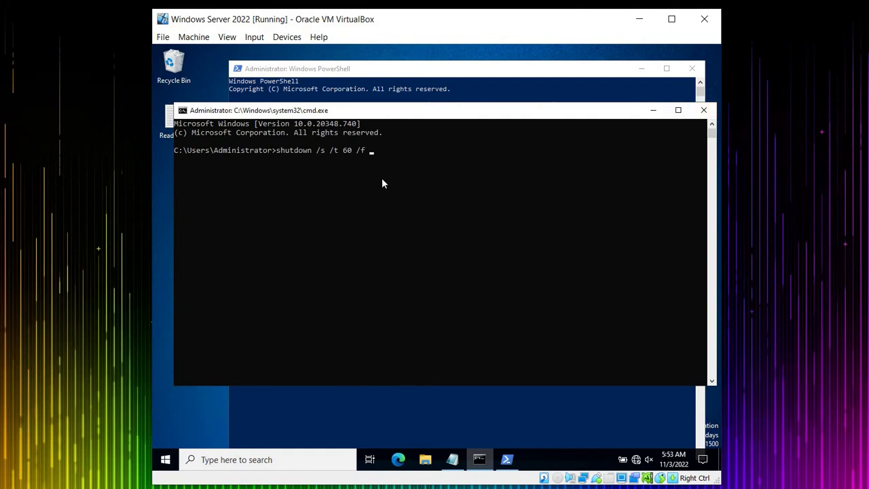
pyautogui.click(703, 114)
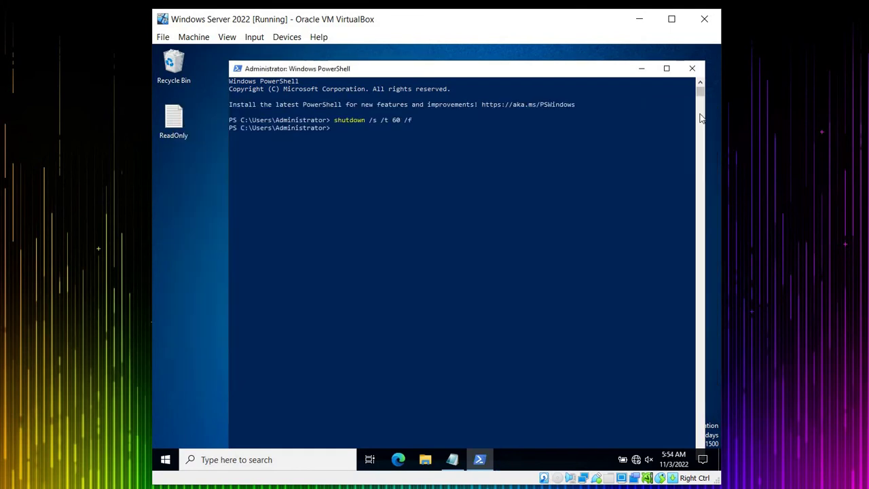
pyautogui.click(700, 68)
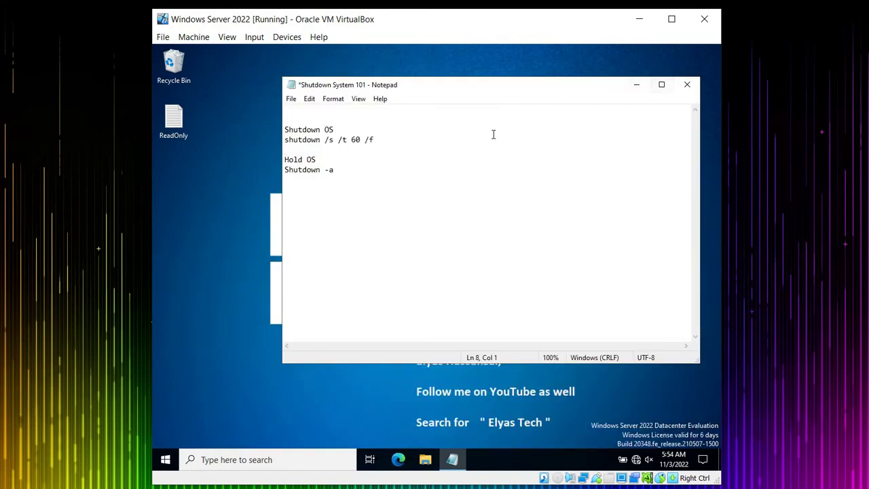
# Open a blank Notepad document below the existing note's text and enter "Shutdown /s /t 120 /f" in it.
pyautogui.rightClick(197, 221)
pyautogui.moveTo(234, 311)
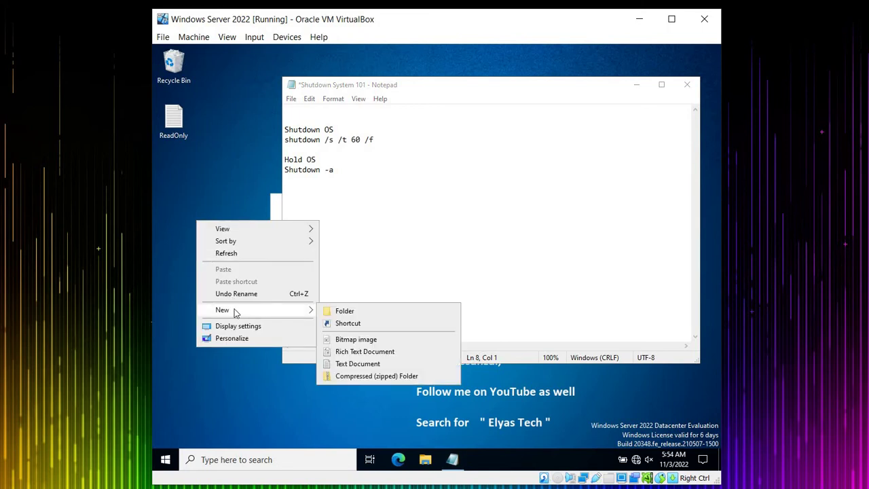
pyautogui.click(170, 459)
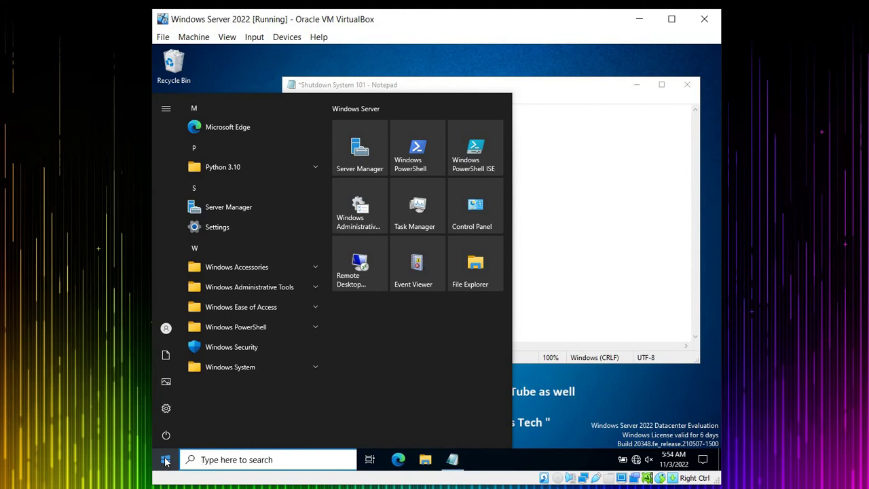
pyautogui.write('not')
pyautogui.press('Return')
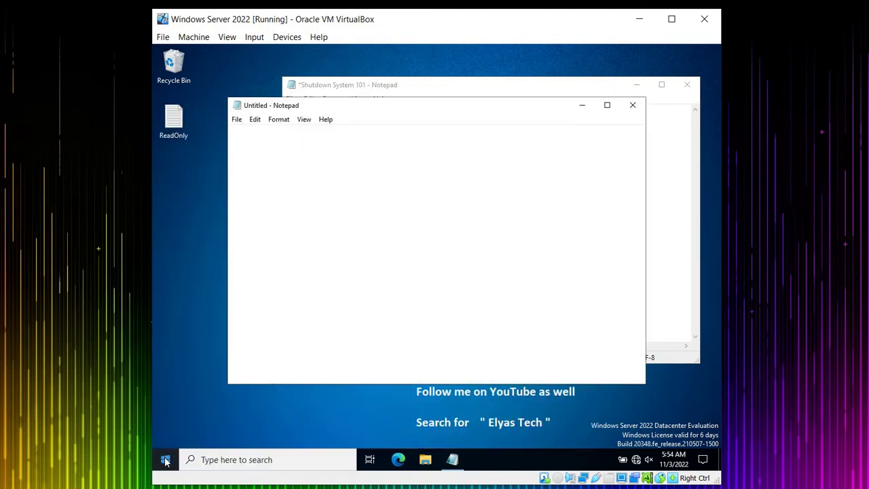
pyautogui.moveTo(429, 115); pyautogui.dragTo(460, 234)
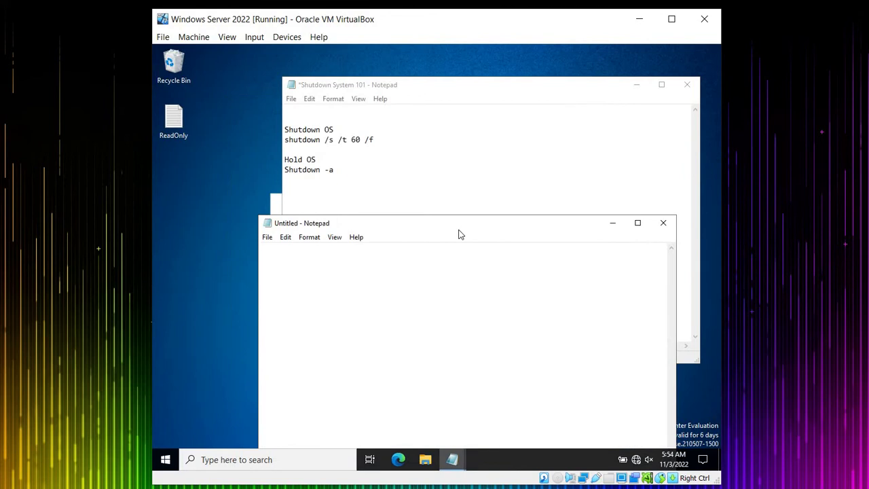
pyautogui.write('Shutdown ')
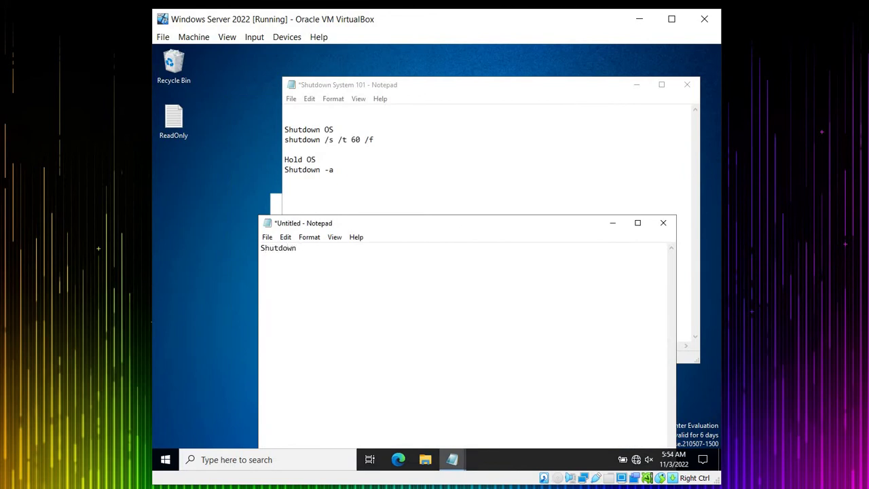
pyautogui.write('/s /t 120 /f')
# Close the new Notepad document, saving it on the Desktop as the batch file MyPicture.bat.
pyautogui.click(662, 227)
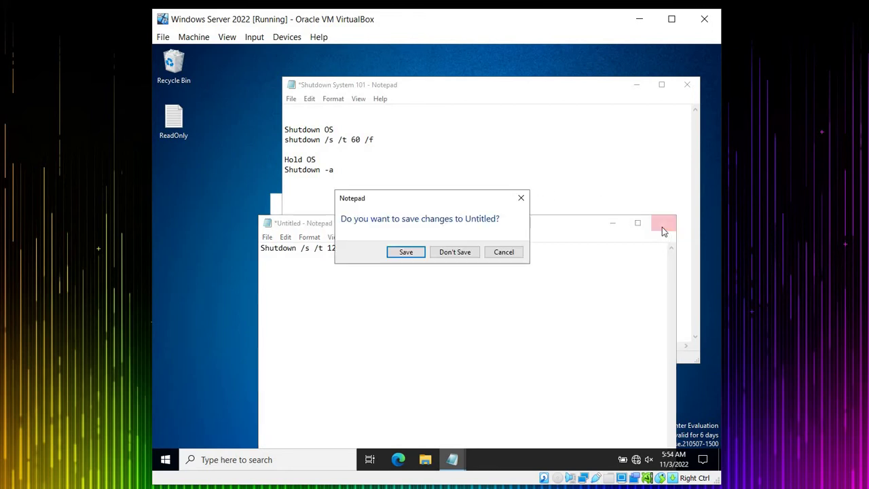
pyautogui.click(407, 252)
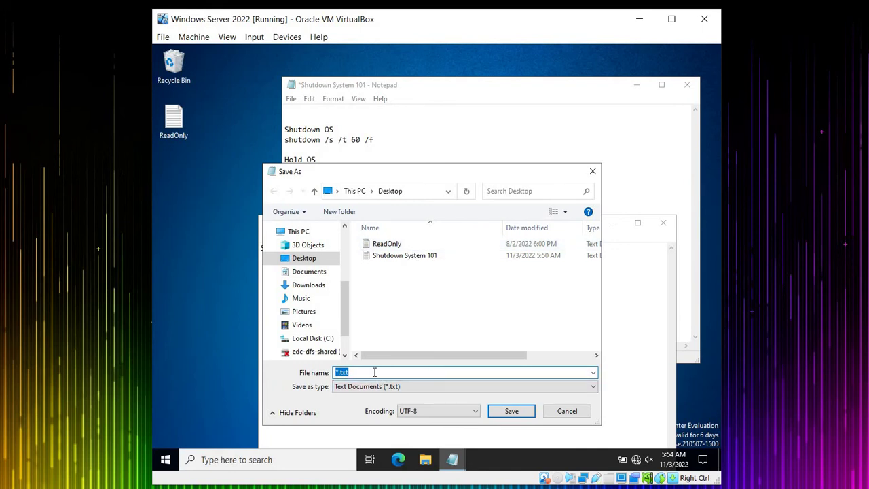
pyautogui.write('My PC')
pyautogui.press('BackSpace')
pyautogui.write('ict')
pyautogui.write('ures')
pyautogui.write('.')
pyautogui.write('bat')
pyautogui.press('Return')
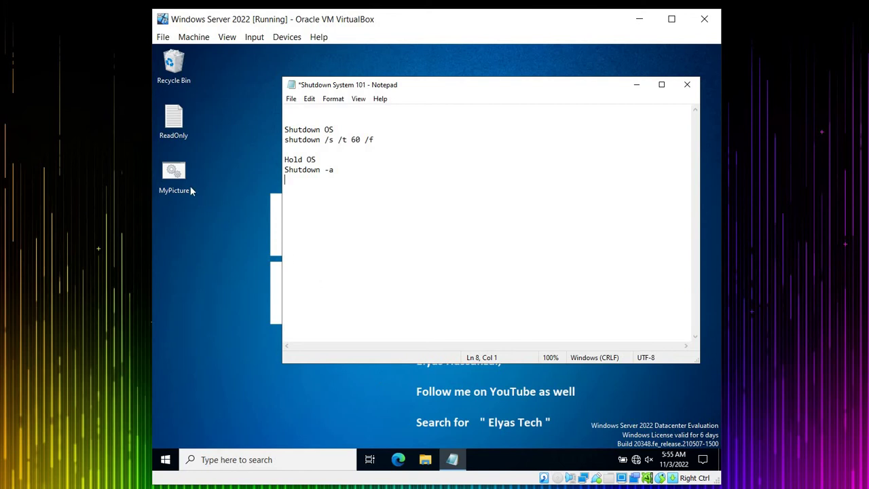
pyautogui.moveTo(175, 174); pyautogui.dragTo(181, 194)
pyautogui.rightClick(225, 178)
pyautogui.click(243, 205)
pyautogui.click(214, 231)
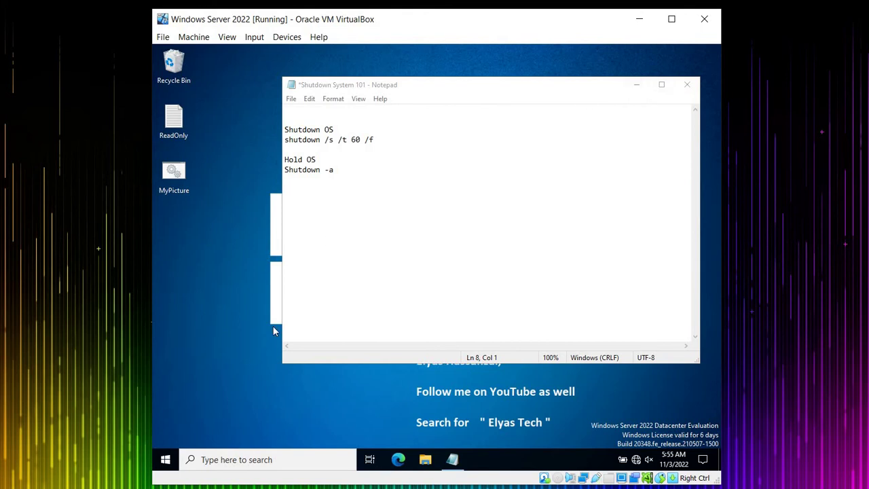
# Examine the general, security, details and previous-version properties of the MyPicture batch file, then close them without changes.
pyautogui.rightClick(174, 172)
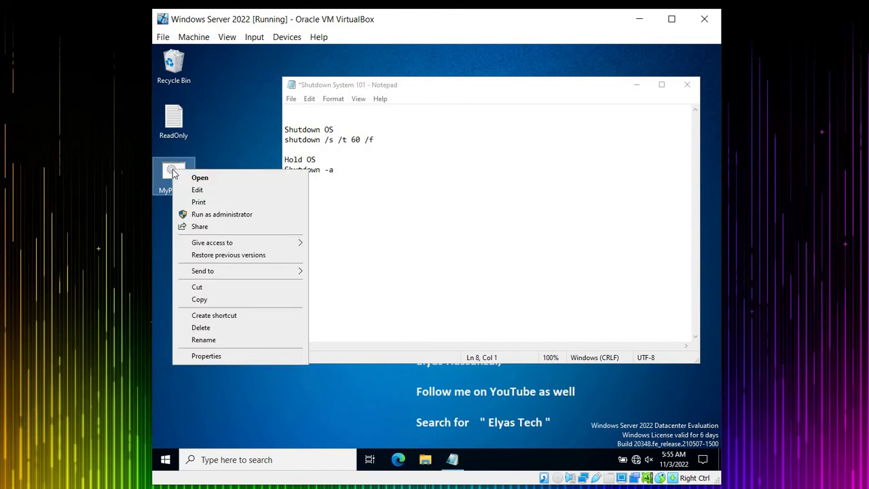
pyautogui.click(219, 359)
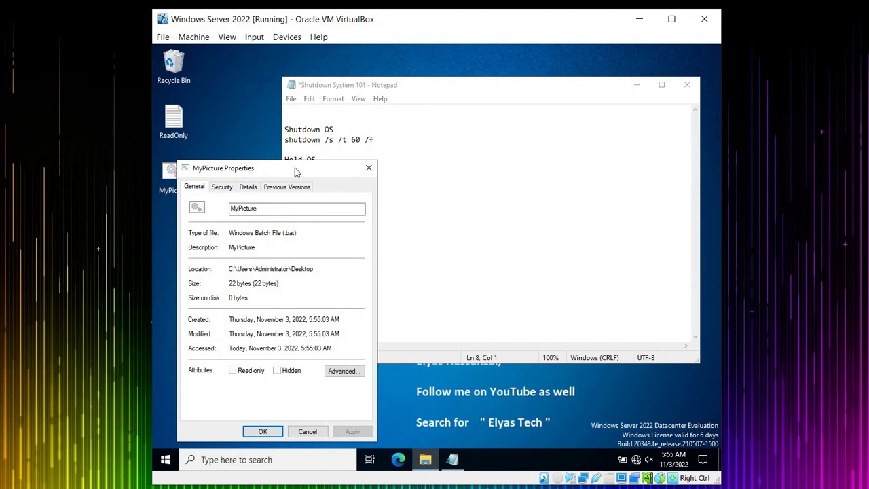
pyautogui.moveTo(295, 168); pyautogui.dragTo(393, 111)
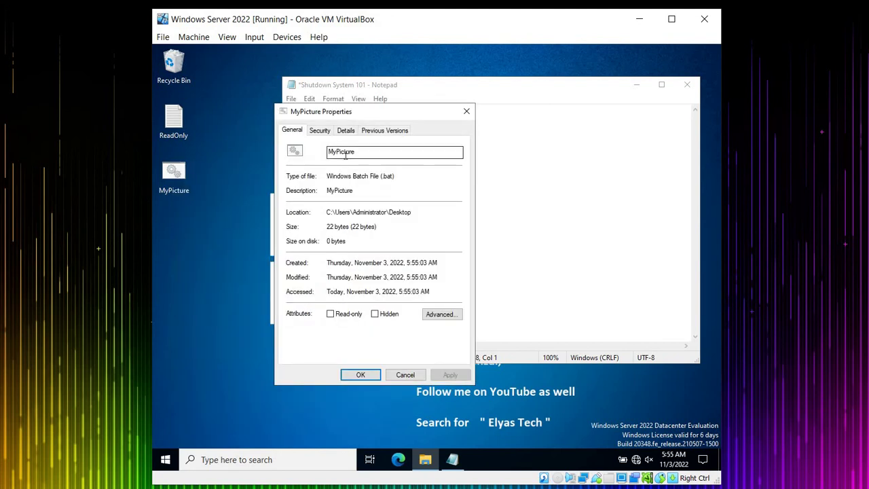
pyautogui.click(326, 132)
pyautogui.click(348, 134)
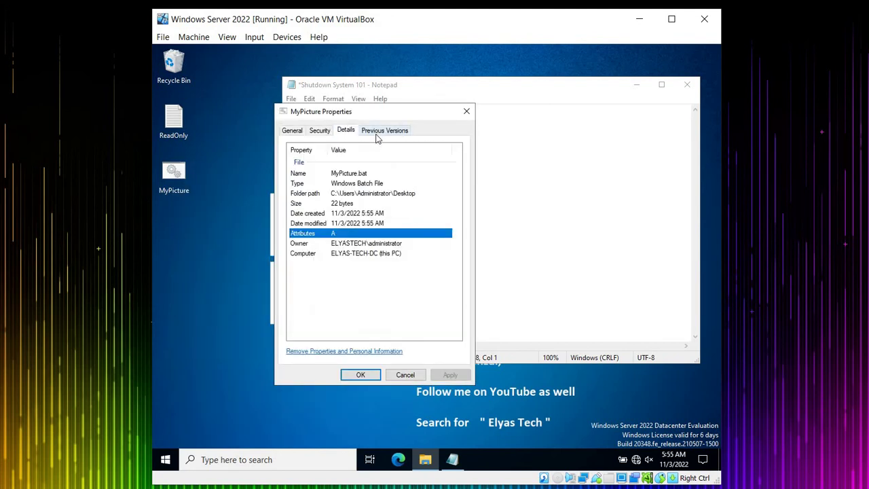
pyautogui.click(378, 134)
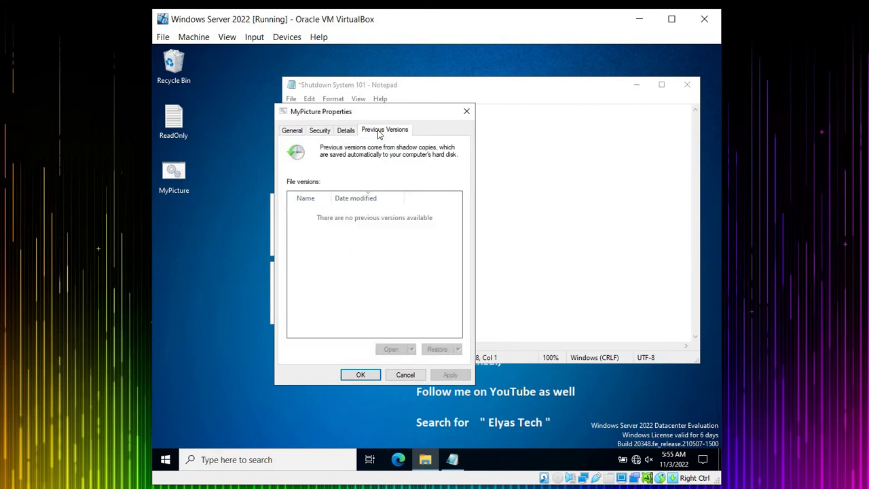
pyautogui.click(402, 375)
# Reopen the MyPicture batch file's properties and recheck its details, previous versions and security permissions.
pyautogui.rightClick(182, 173)
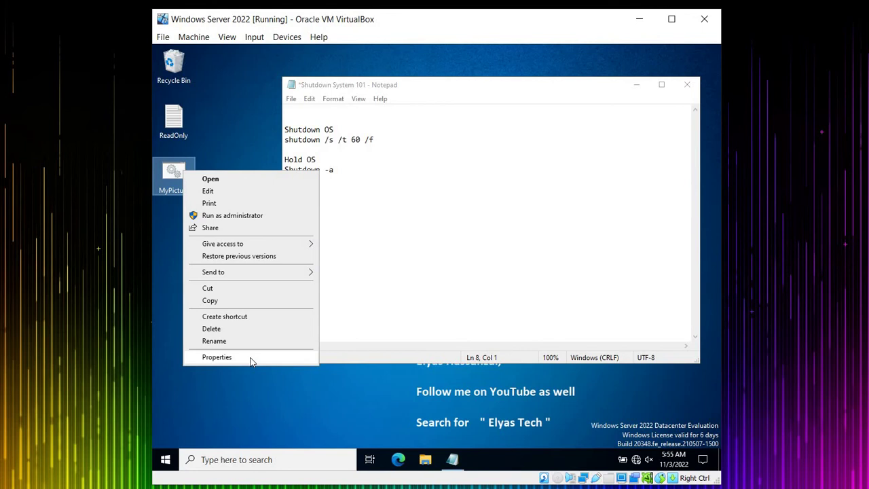
pyautogui.click(216, 358)
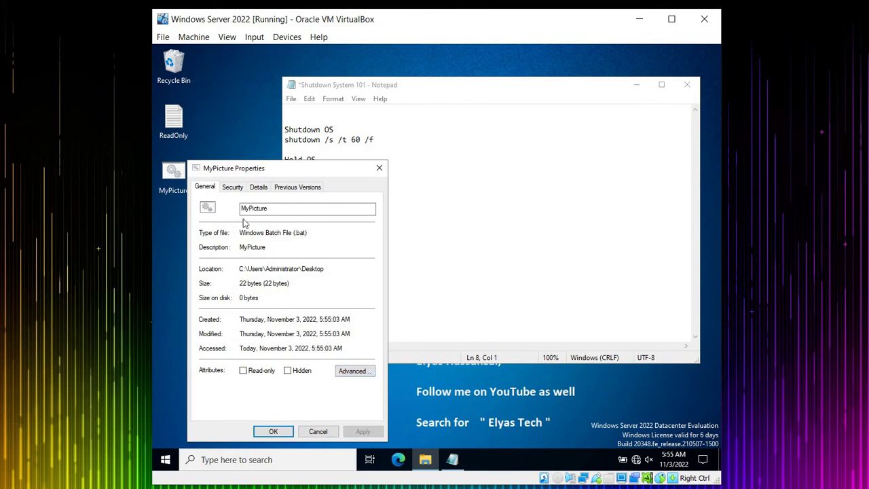
pyautogui.click(235, 190)
pyautogui.click(259, 190)
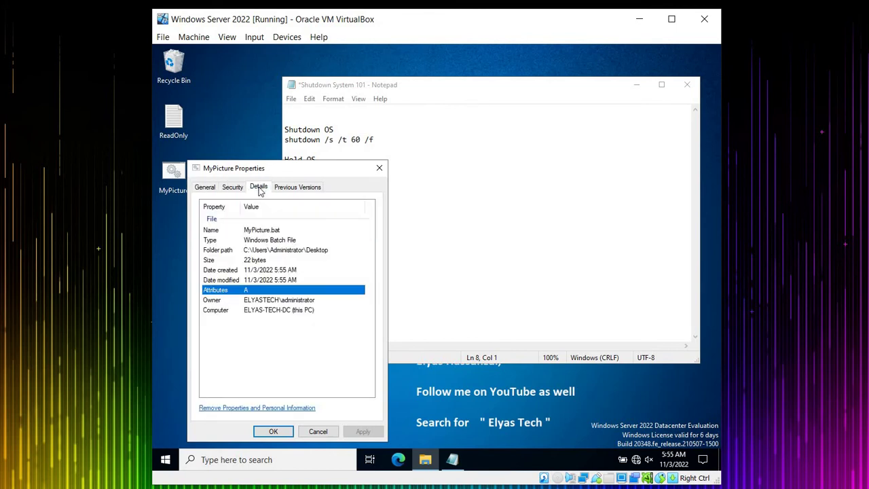
pyautogui.click(302, 187)
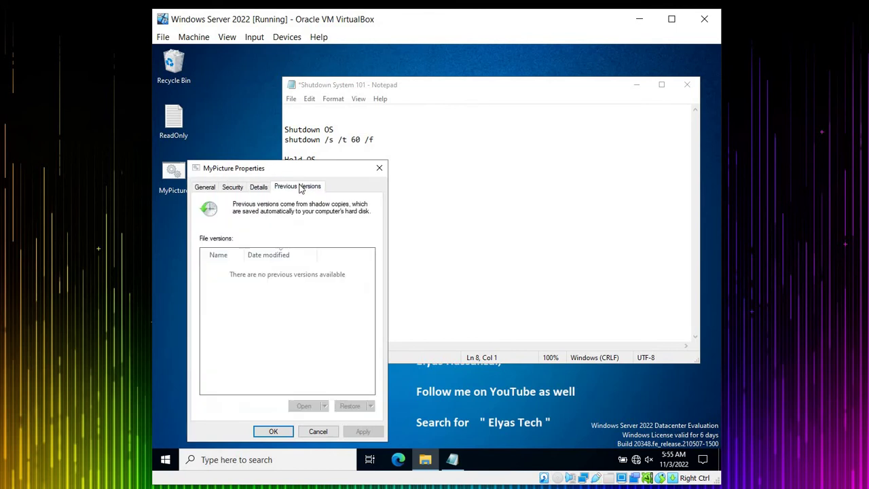
pyautogui.click(258, 190)
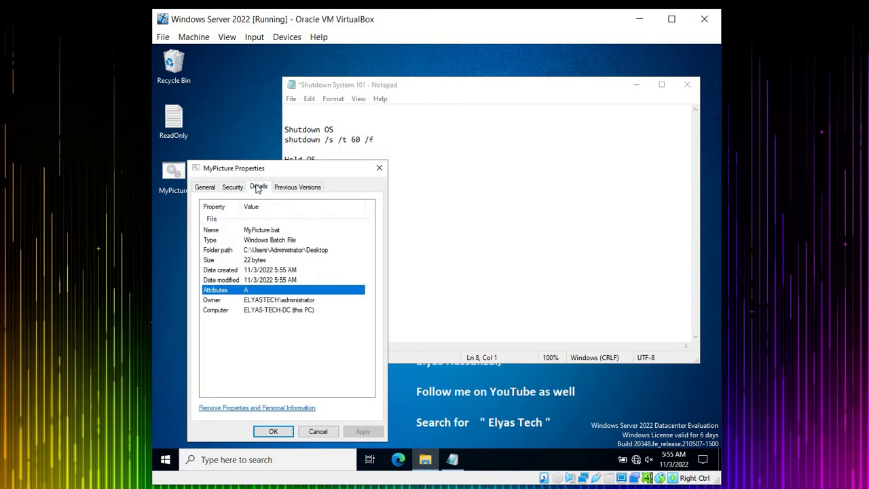
pyautogui.click(228, 190)
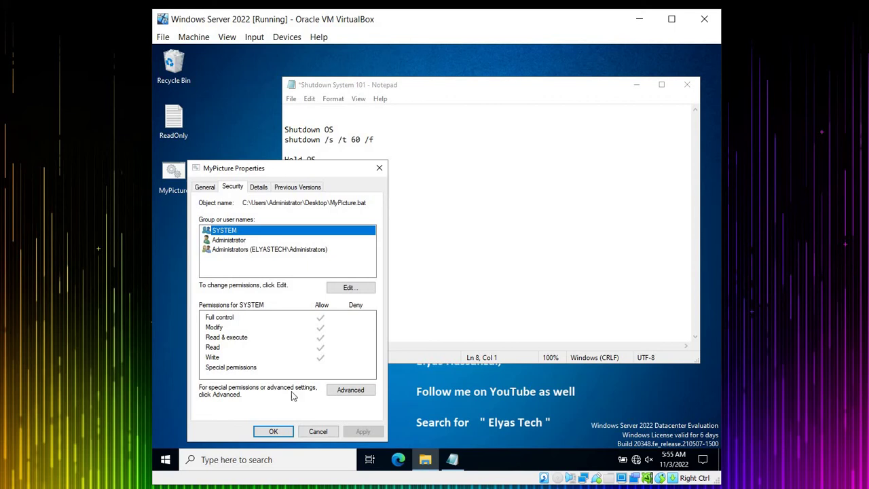
# Check the MyPicture batch file's general properties and advanced attributes, then close its properties without changes.
pyautogui.click(205, 188)
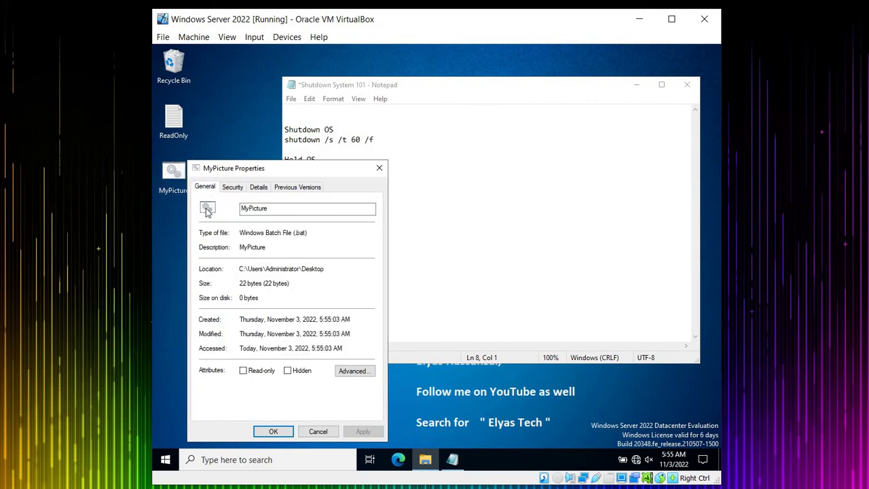
pyautogui.click(352, 372)
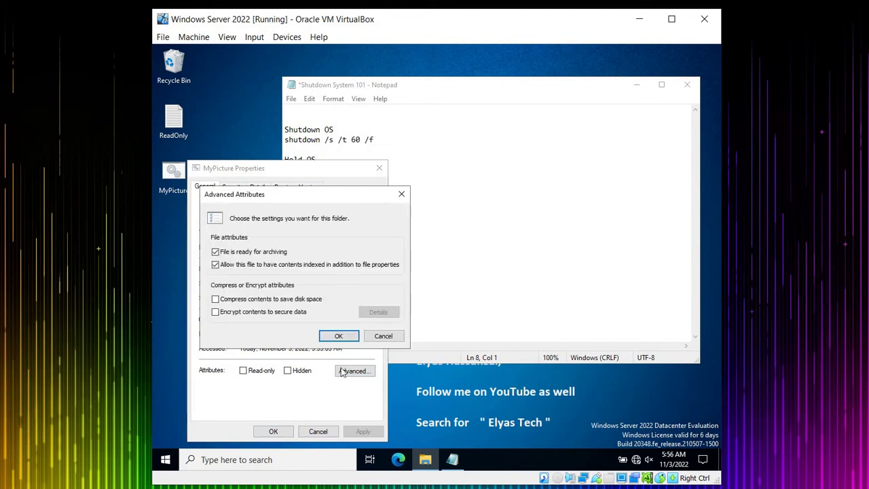
pyautogui.click(378, 337)
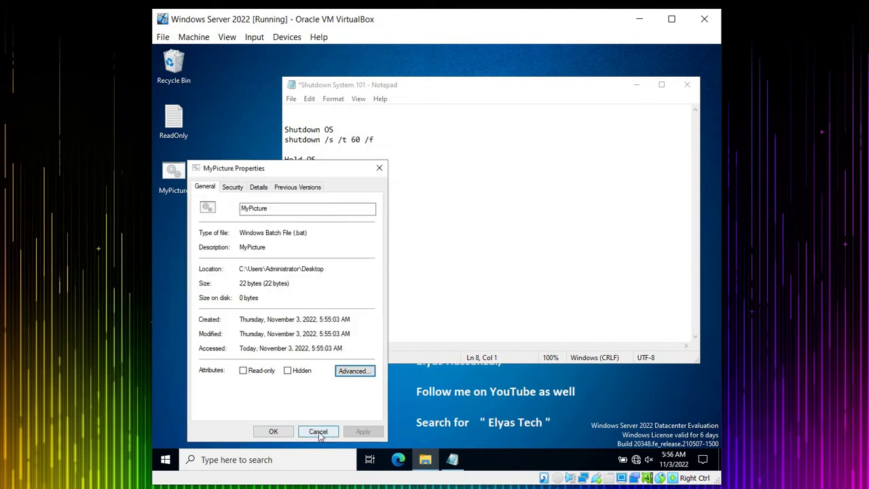
pyautogui.click(318, 432)
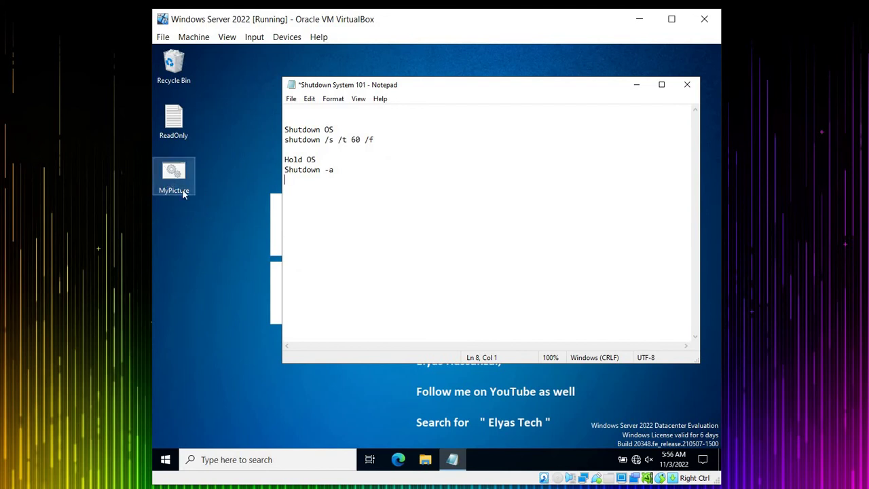
# Refresh the desktop and run the MyPicture batch file to start the timed shutdown.
pyautogui.rightClick(203, 234)
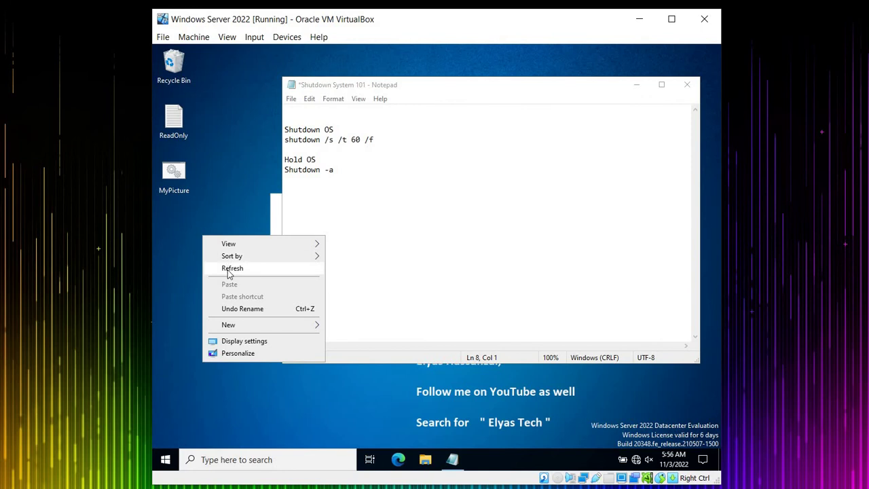
pyautogui.click(227, 270)
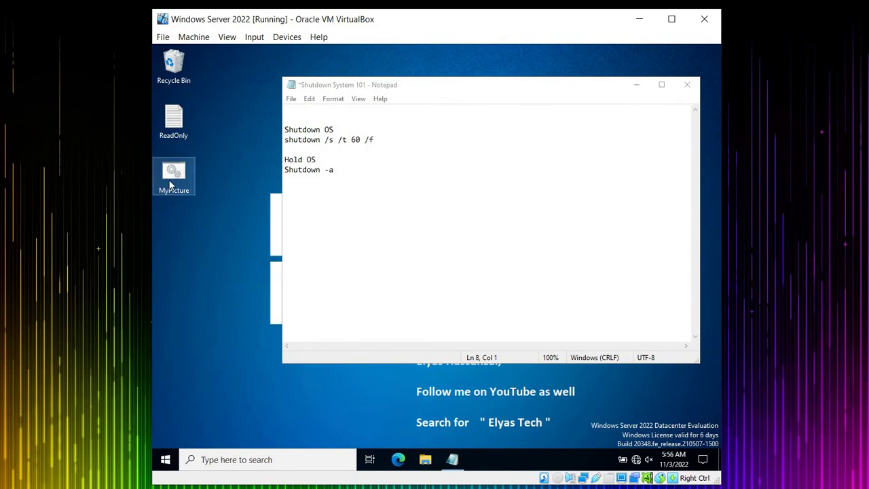
pyautogui.moveTo(174, 178)
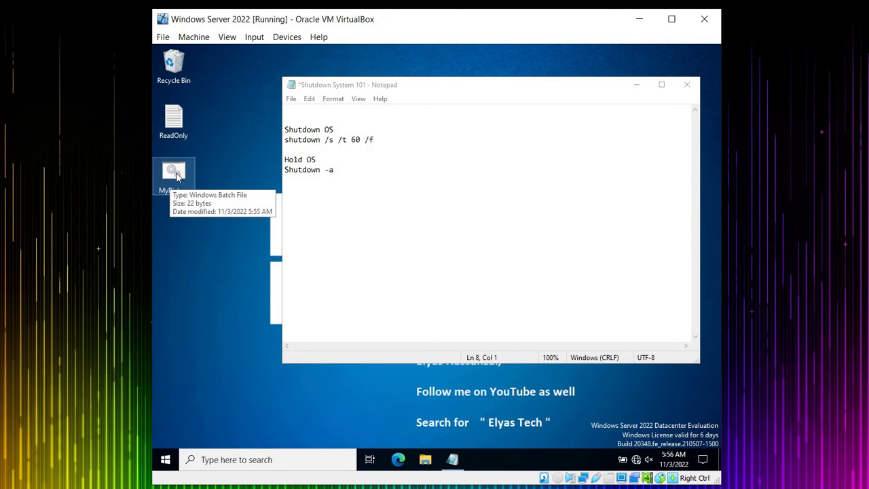
pyautogui.doubleClick(175, 174)
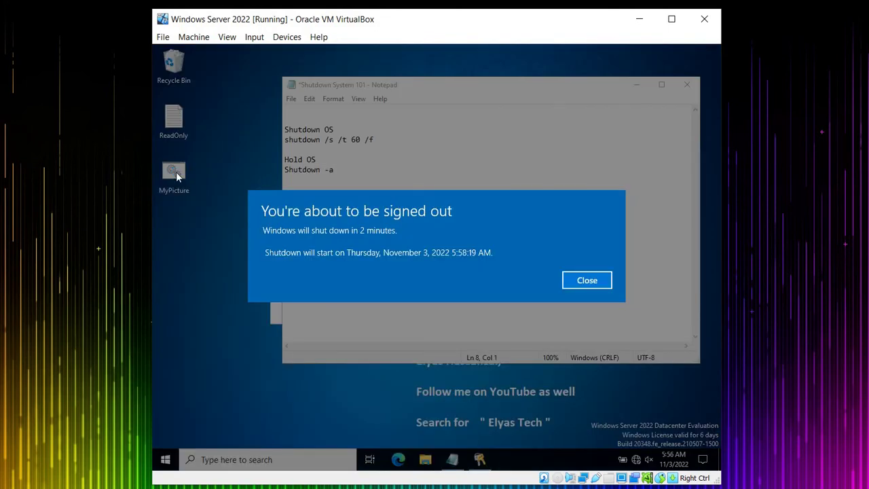